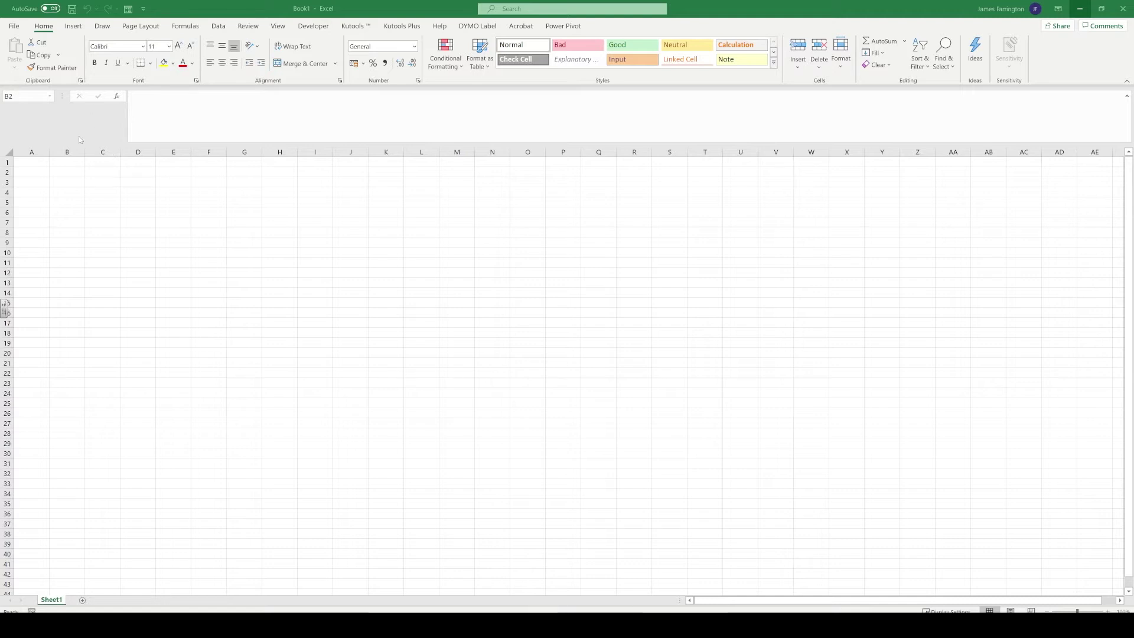
Step: Enter the headings Tasks, Day 1 and Day 2 in cells B2, C2 and D2
left_click(74, 172)
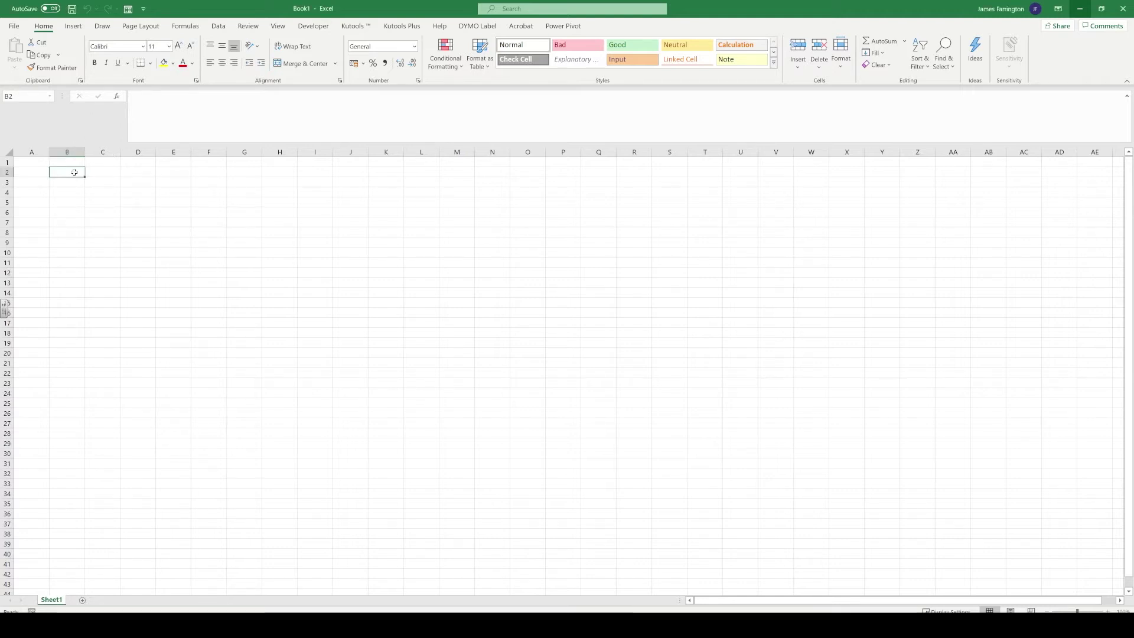
type("T")
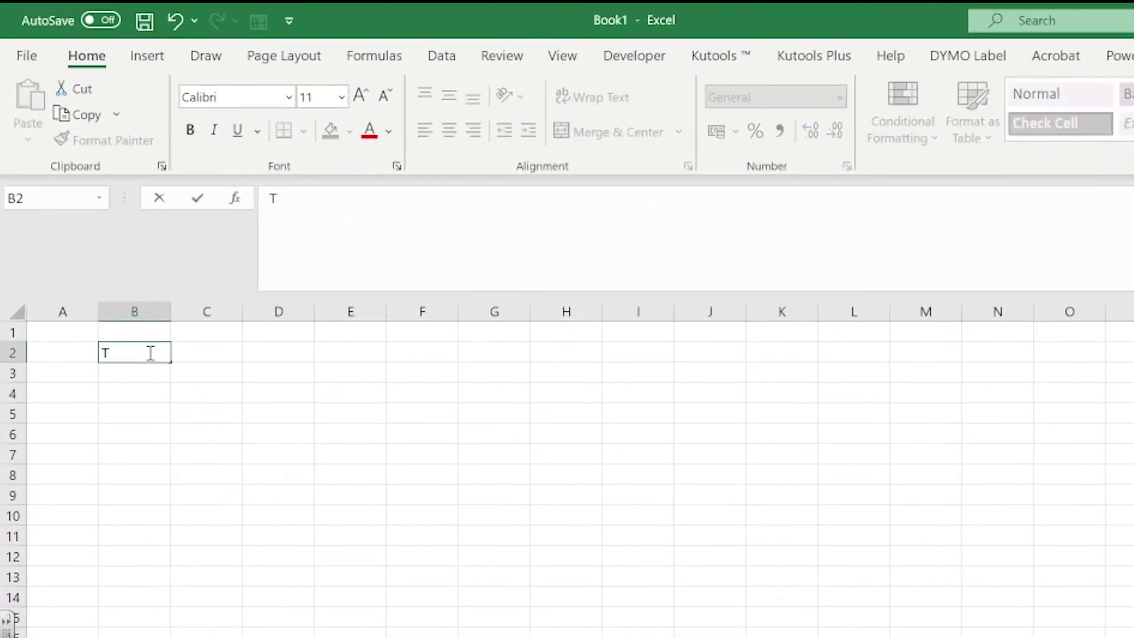
type("ask")
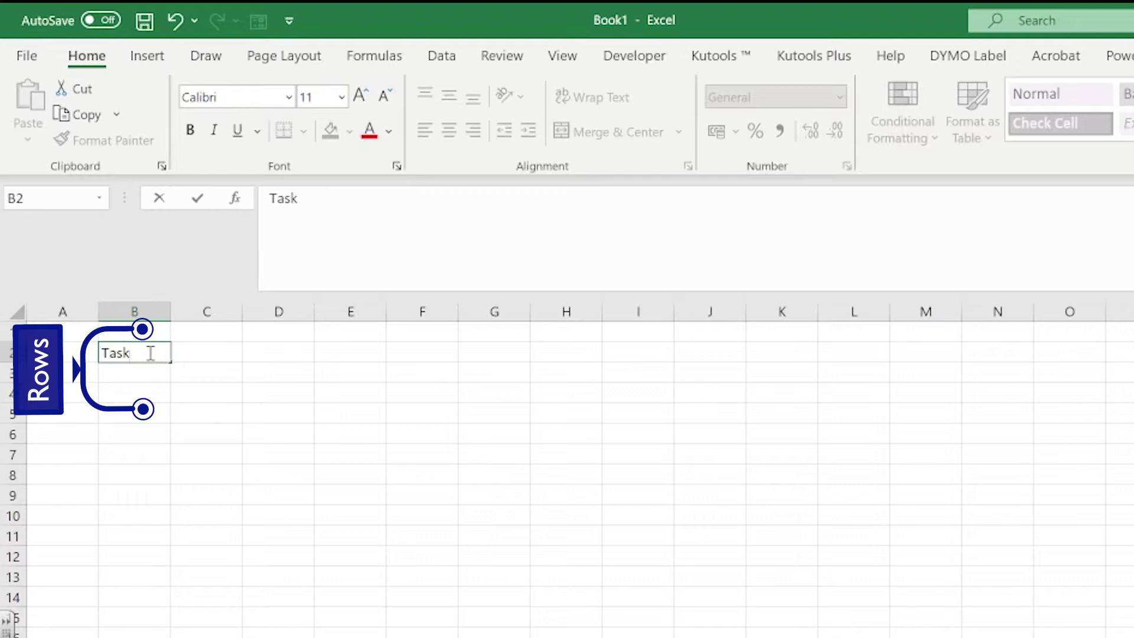
type("s")
key("Tab")
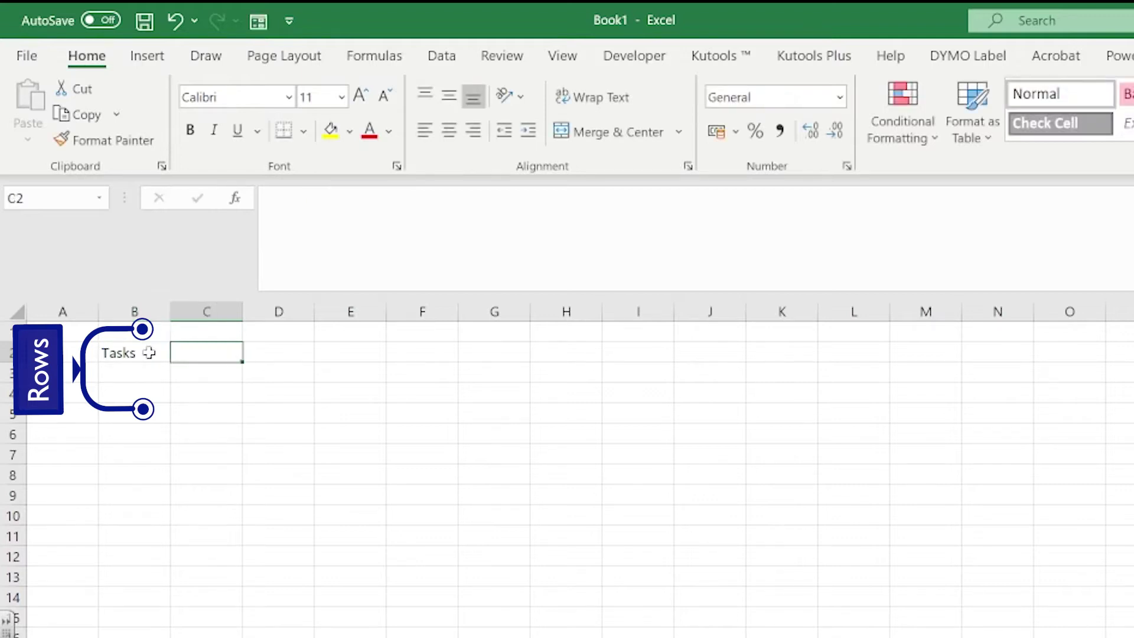
type("Day ")
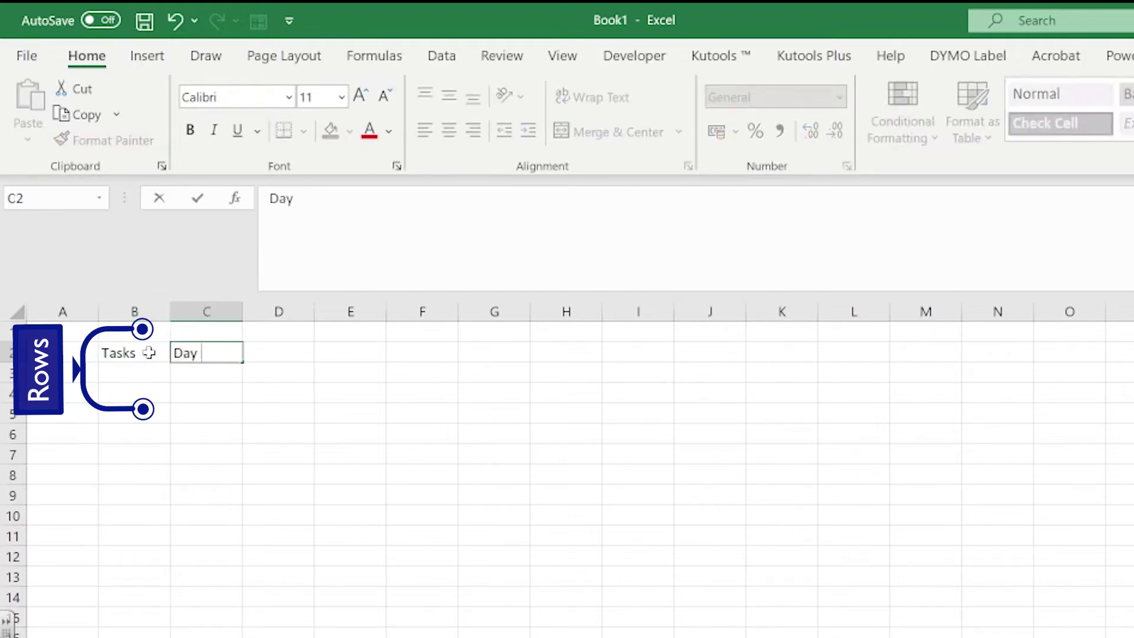
type("1")
key("Tab")
type("Day")
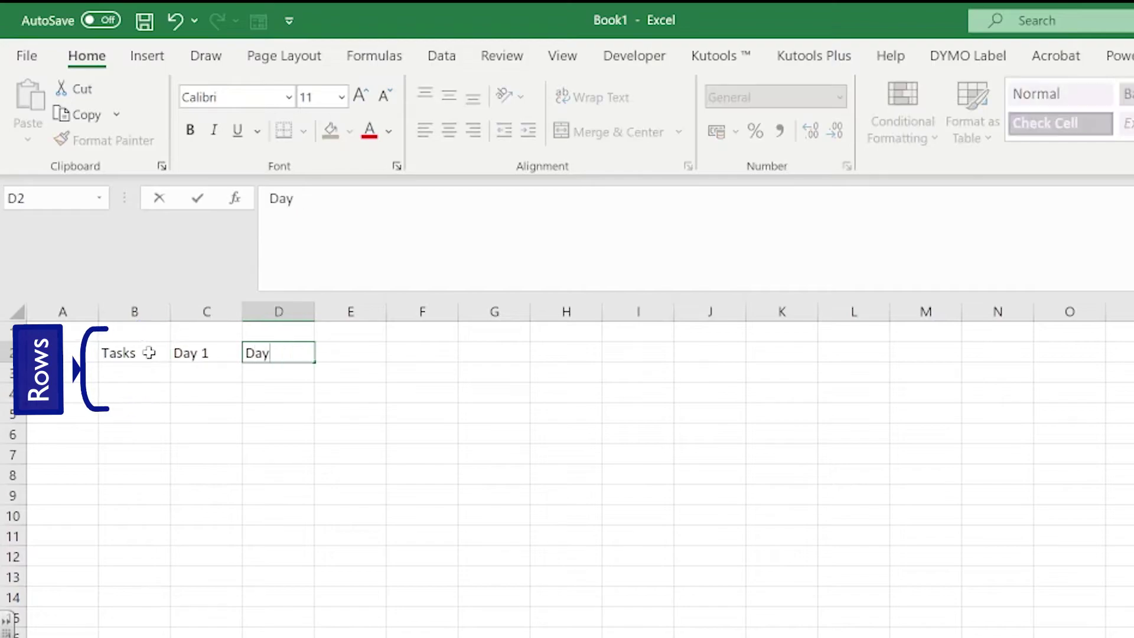
type(" 2")
key("Up")
key("Left")
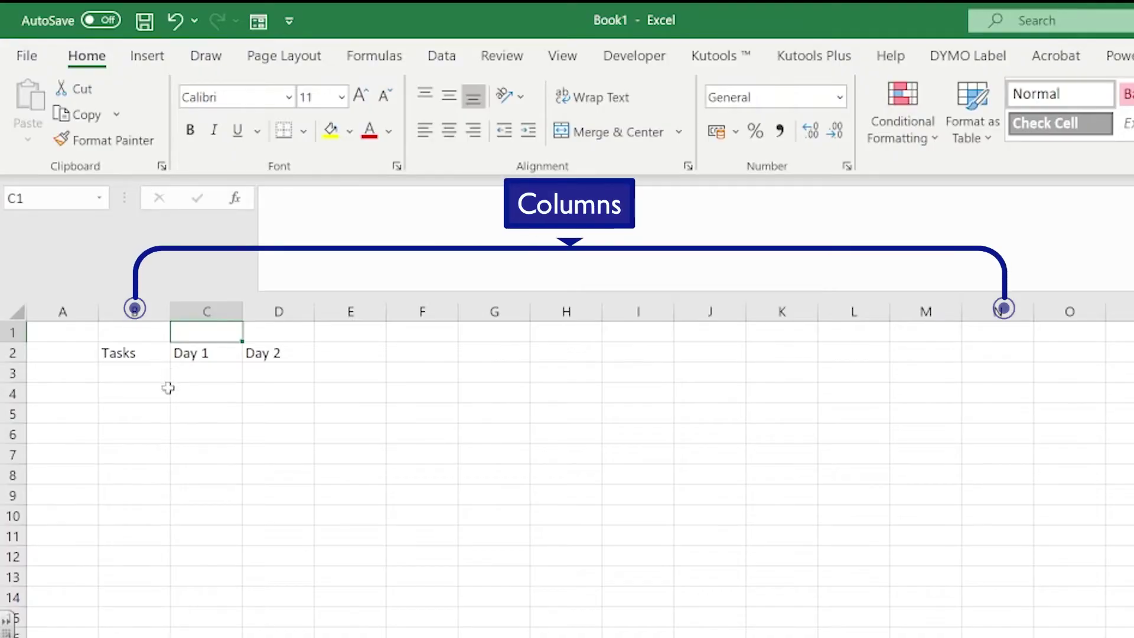
left_click(150, 377)
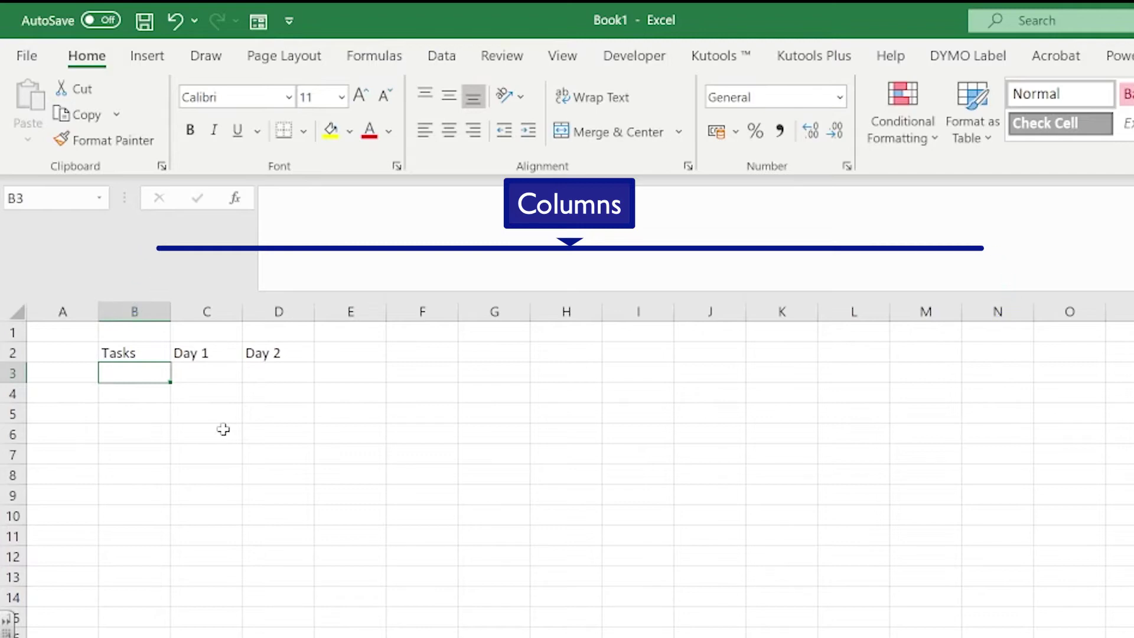
Step: Enter 'Identfiy the target audience' as the first task in cell B3
type("Ide")
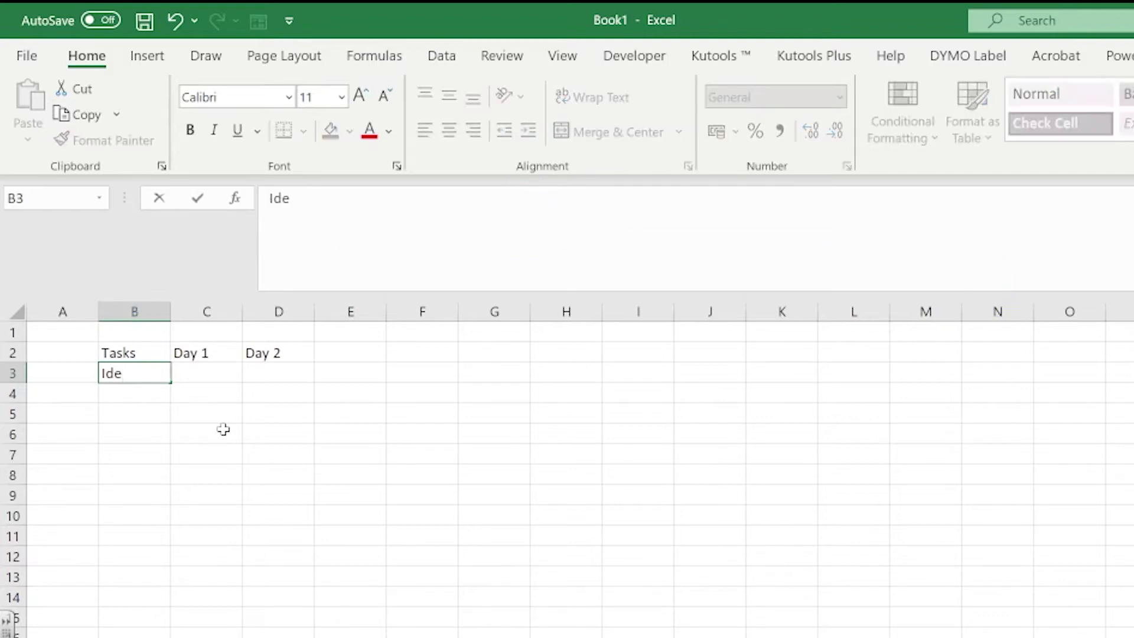
type("ntfiy the target")
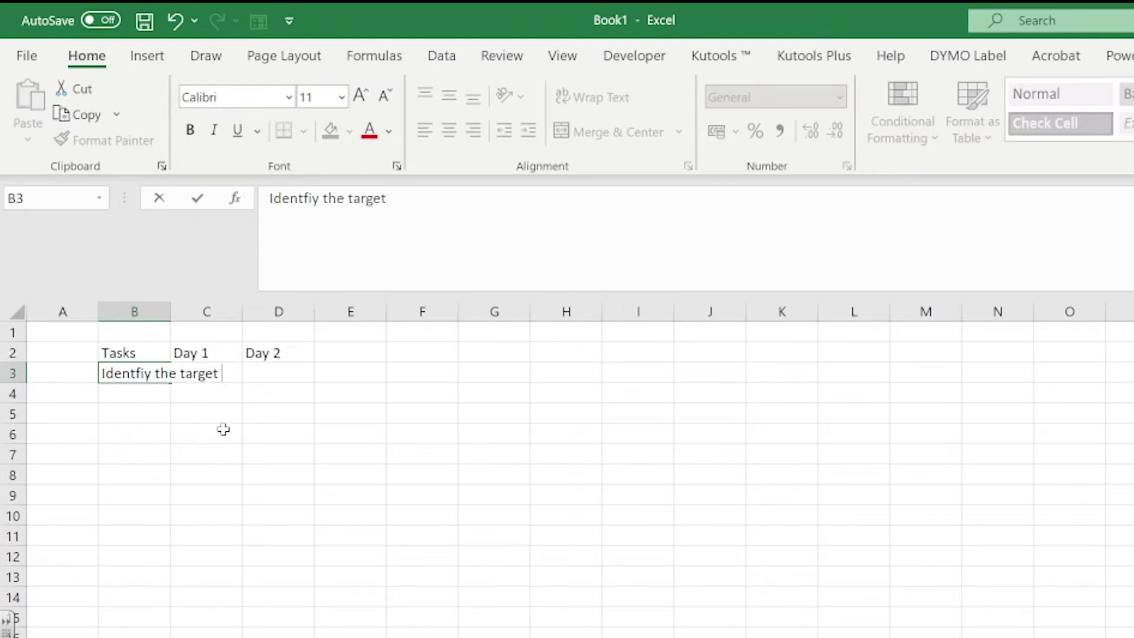
type(" audience")
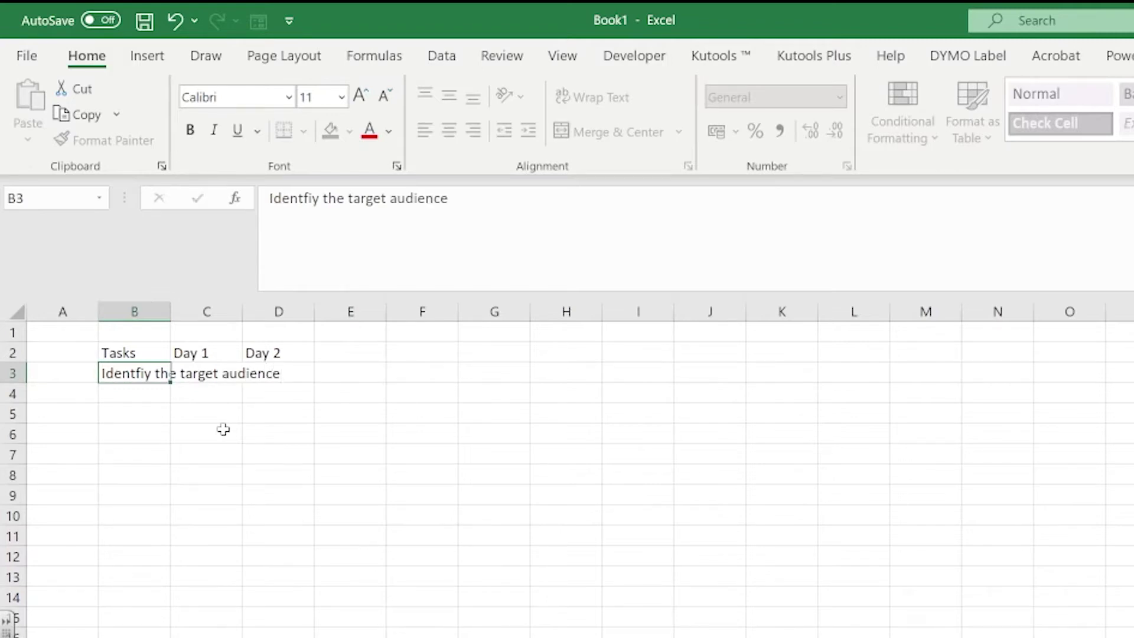
key("Return")
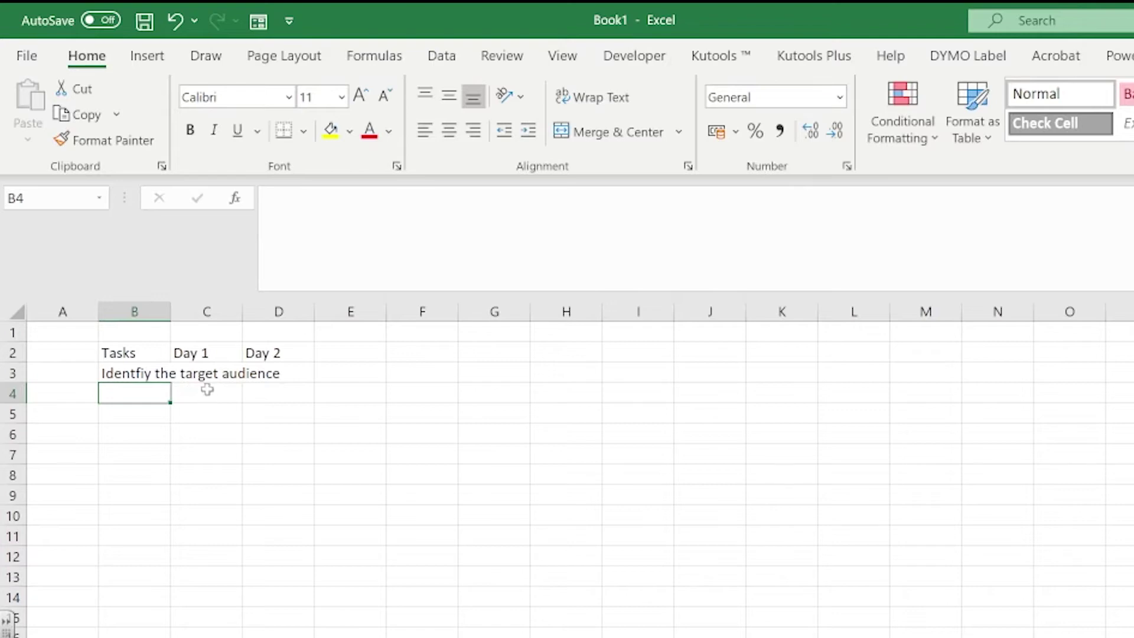
Step: Give cell C3 a green fill to schedule the first task on Day 1
left_click(192, 375)
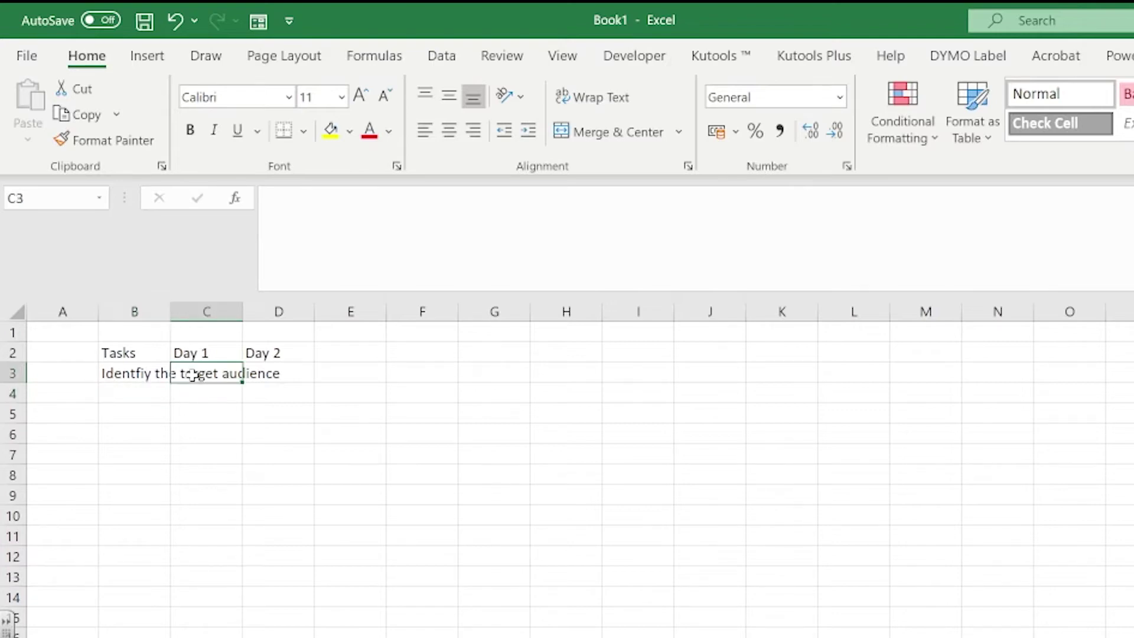
left_click(350, 132)
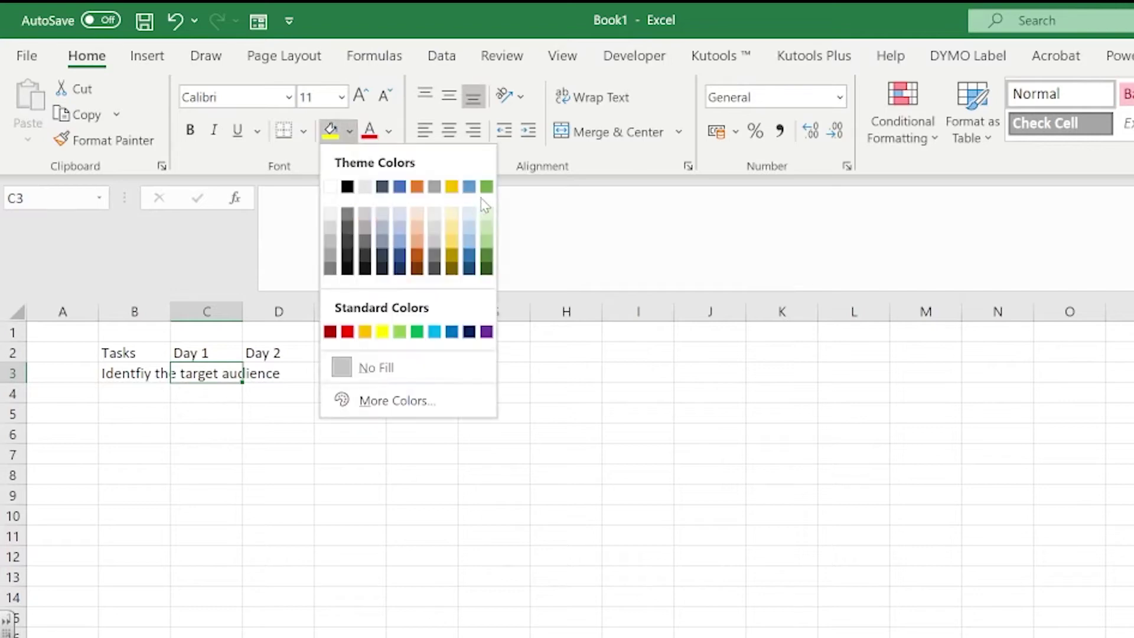
left_click(487, 186)
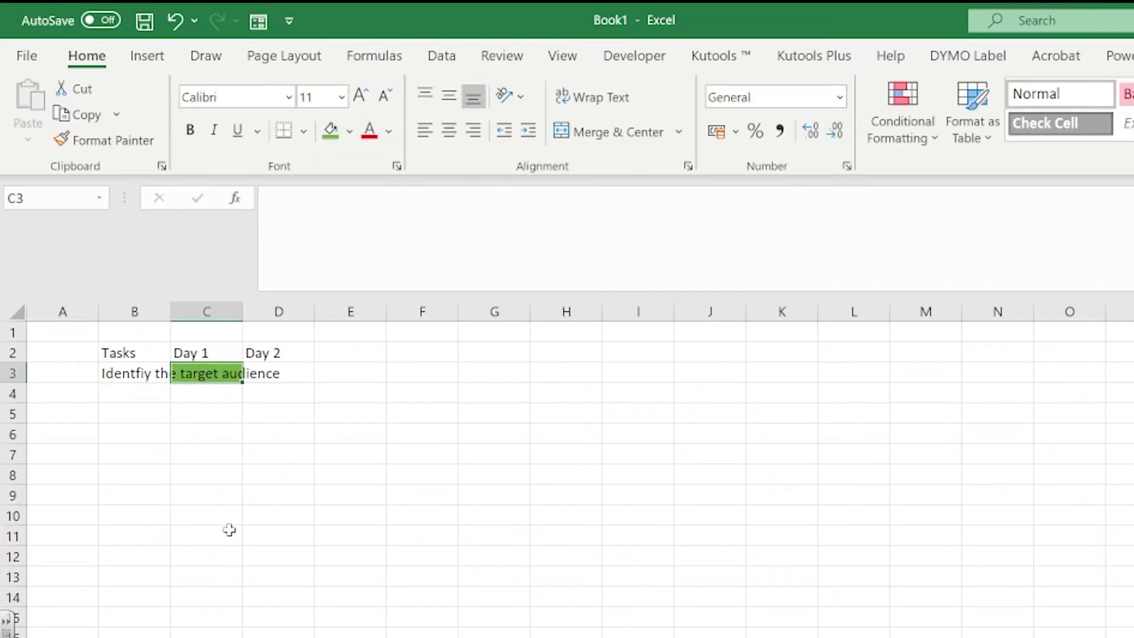
left_click(230, 535)
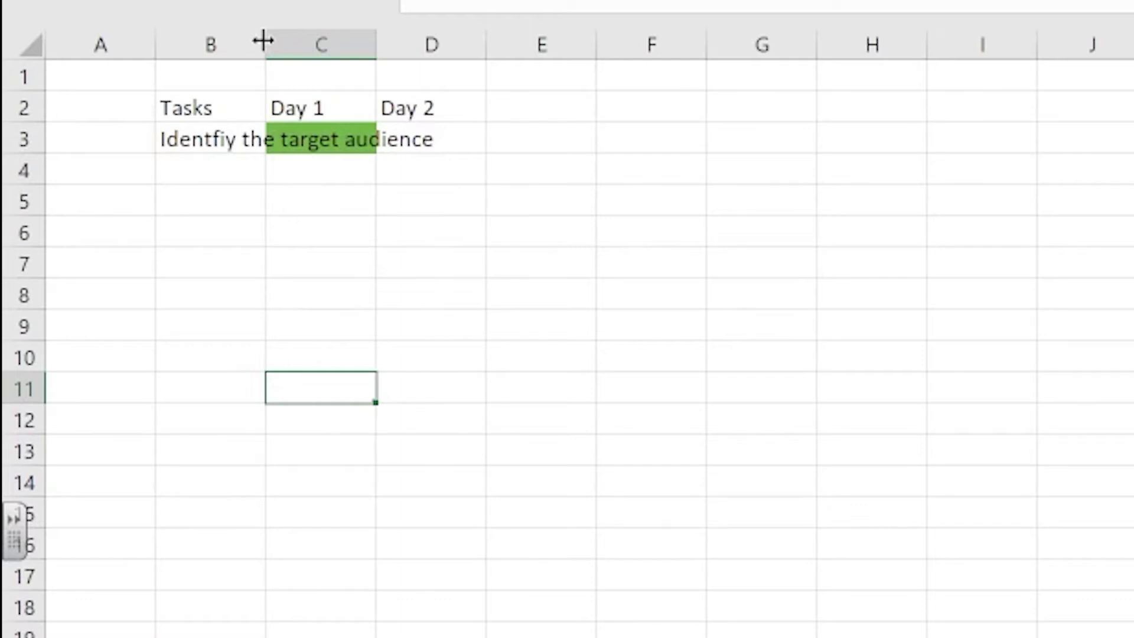
Step: Widen column B for the task name and AutoFit columns C and D to their headings
left_click_drag(263, 40, 569, 49)
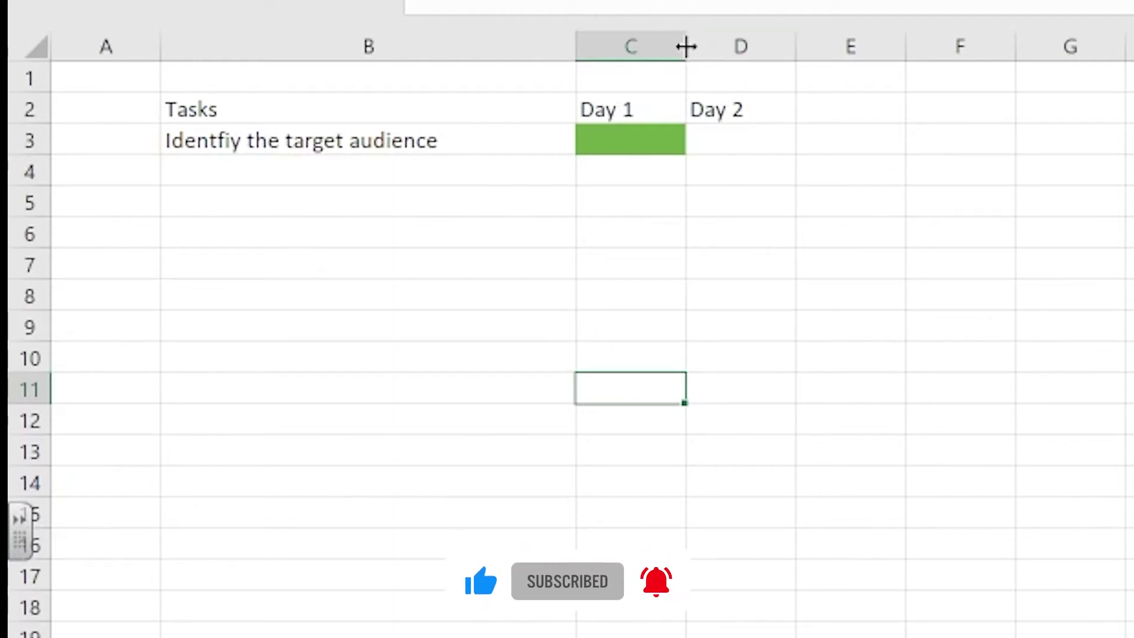
left_click(630, 45)
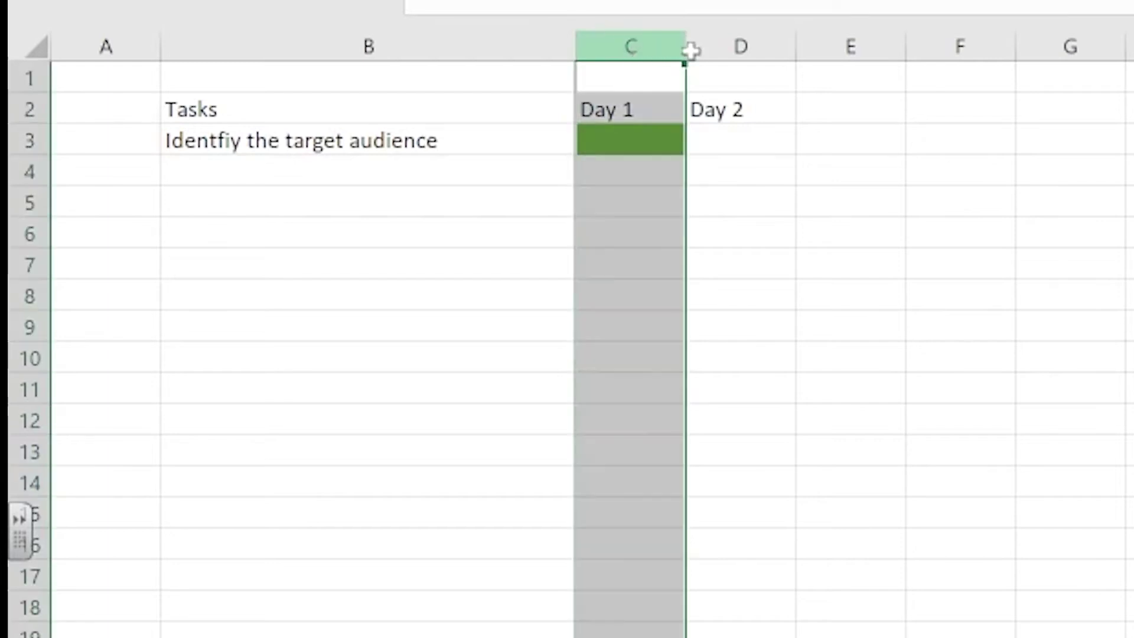
left_click_drag(691, 51, 800, 43)
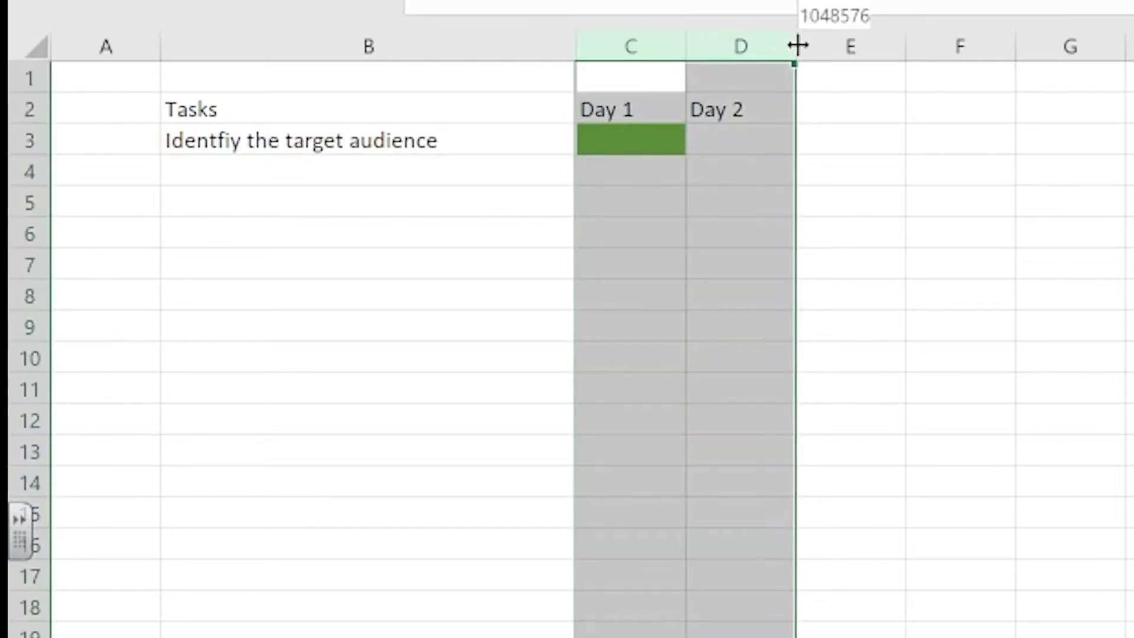
double_click(798, 45)
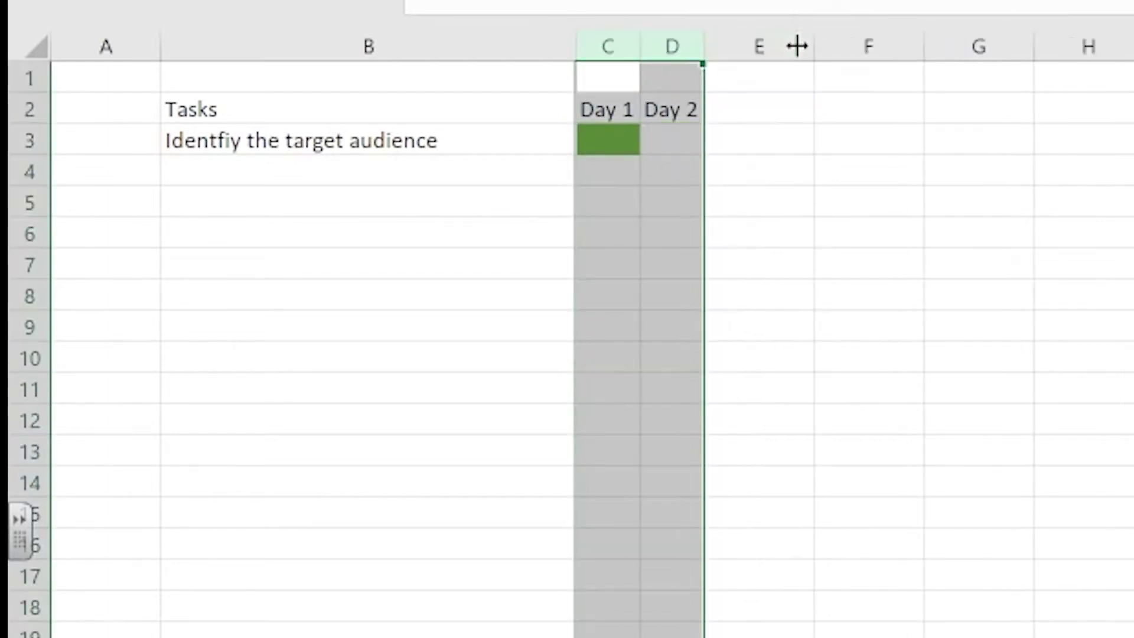
Step: Extend the day headings through Day 15 in Q2 and AutoFit columns E to Q
left_click(779, 146)
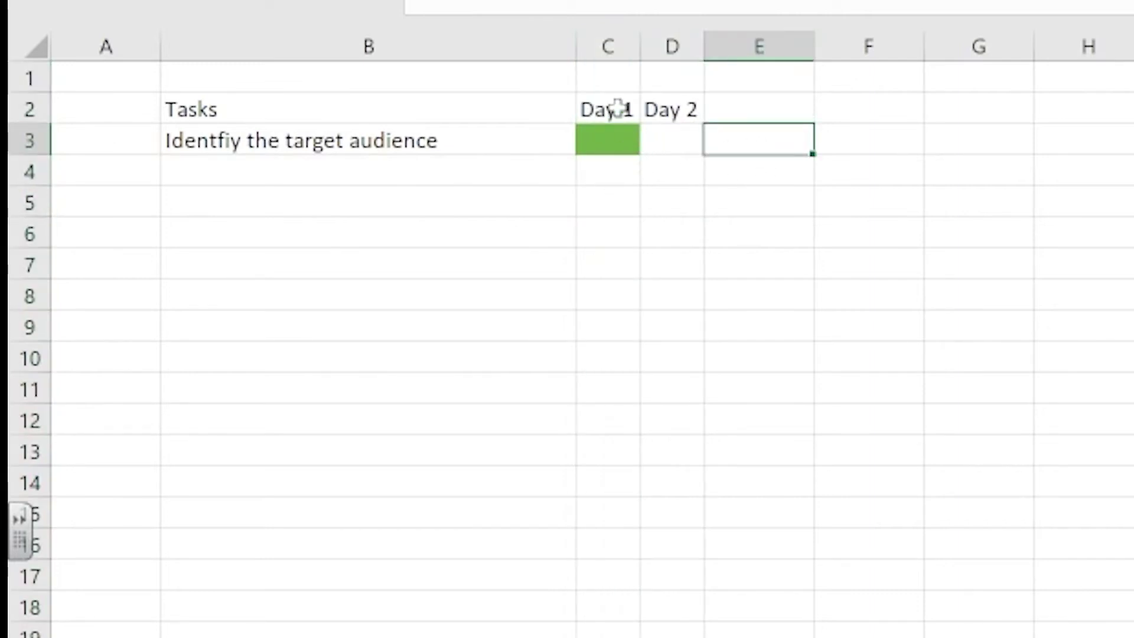
left_click_drag(616, 114, 978, 122)
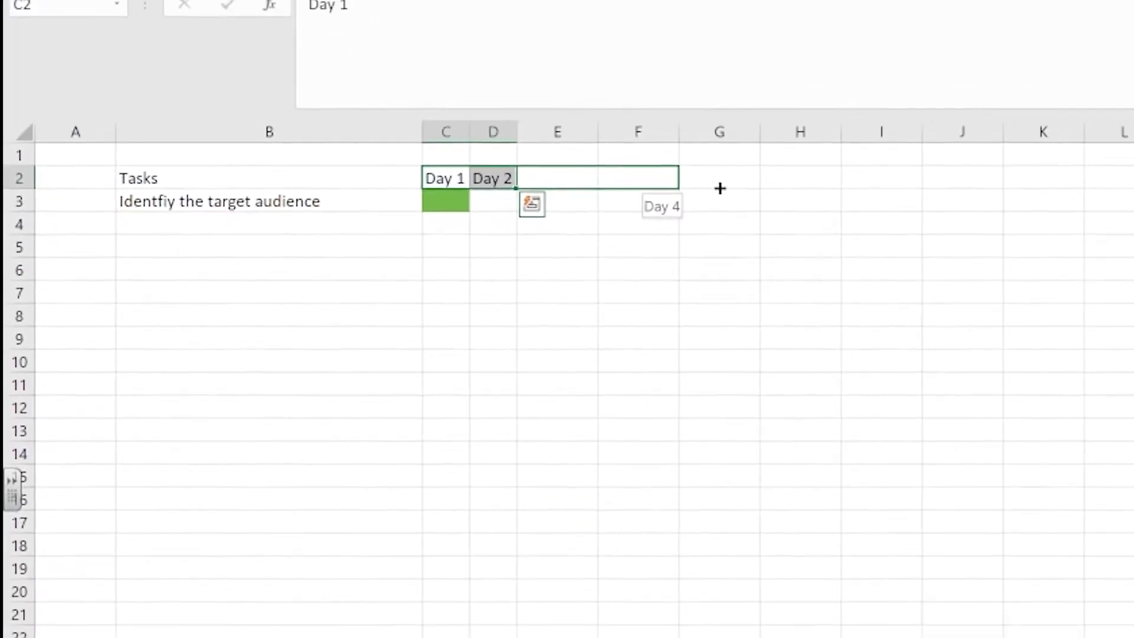
left_click_drag(719, 188, 1004, 191)
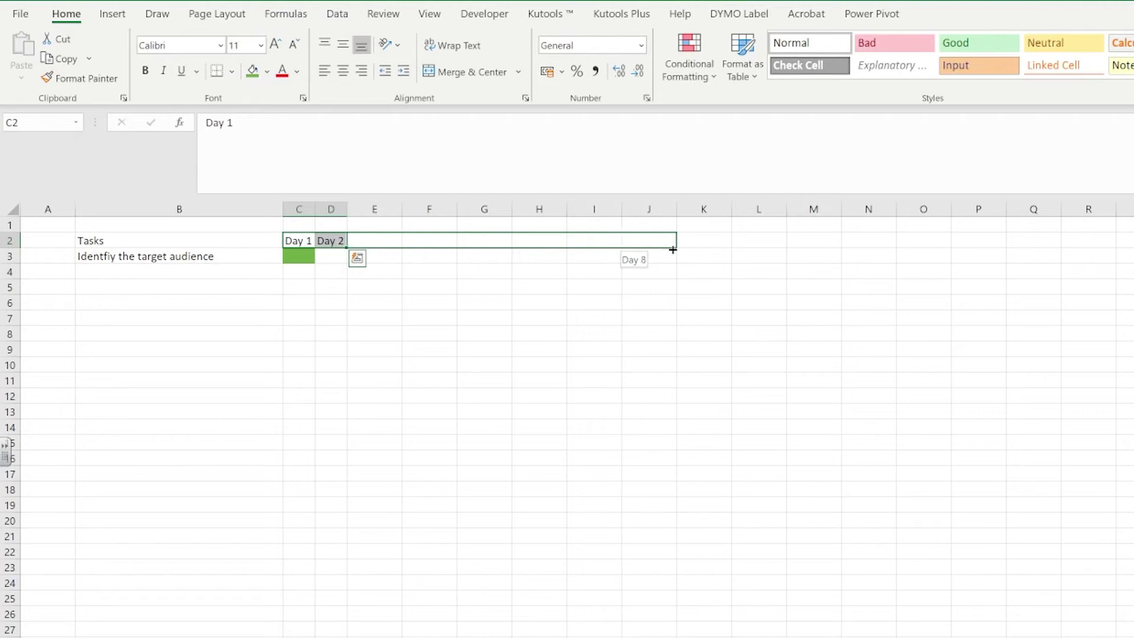
left_click_drag(673, 250, 1071, 248)
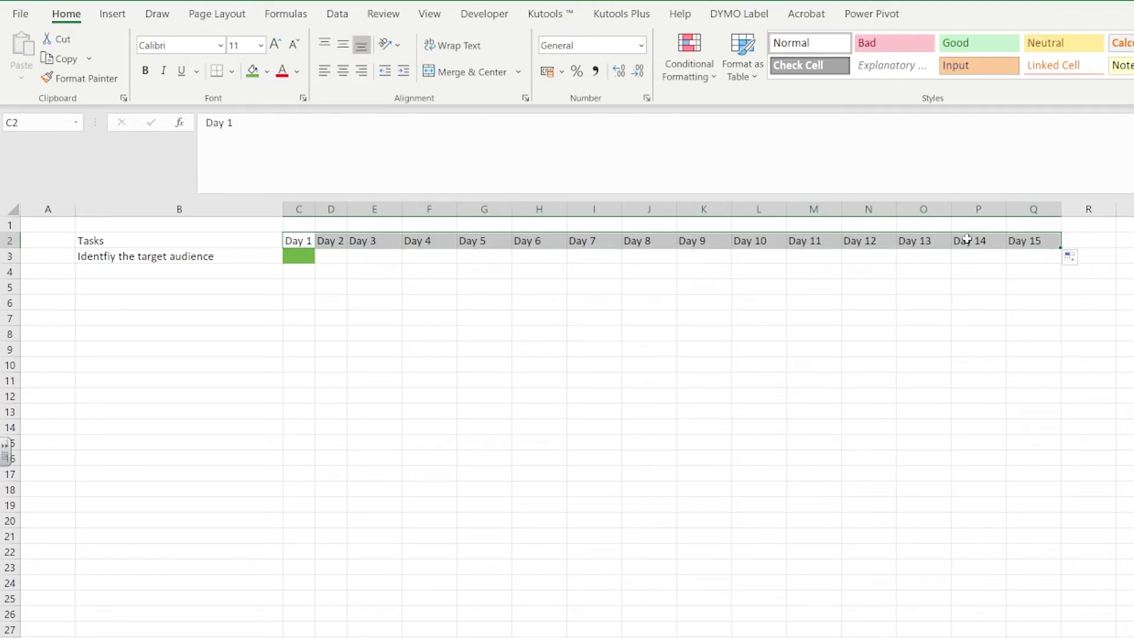
left_click(777, 293)
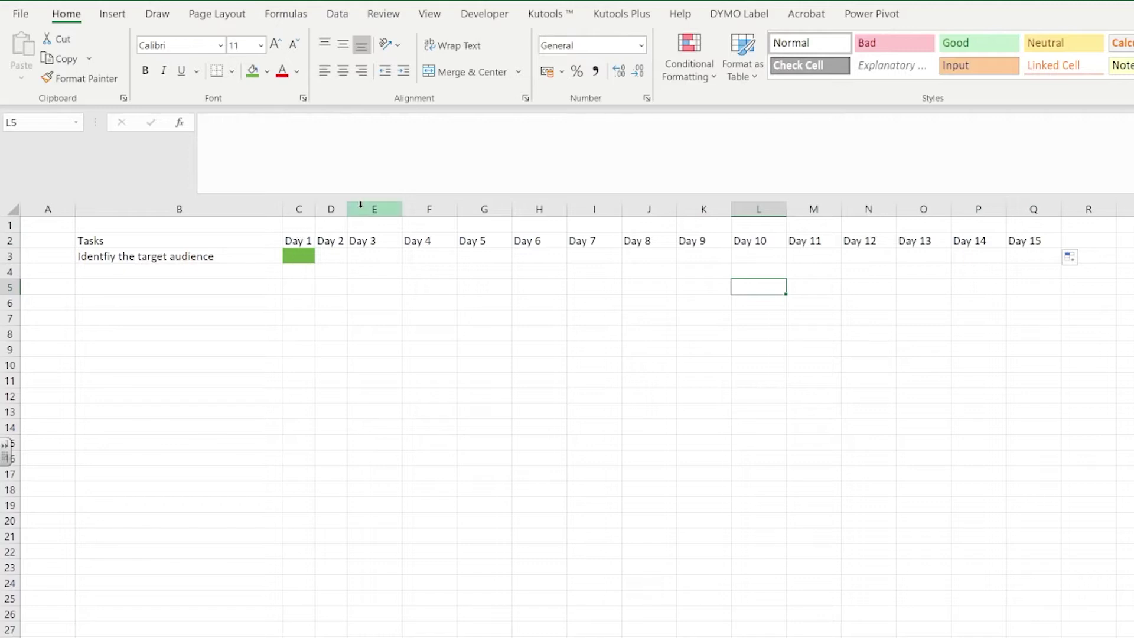
left_click_drag(360, 205, 1063, 206)
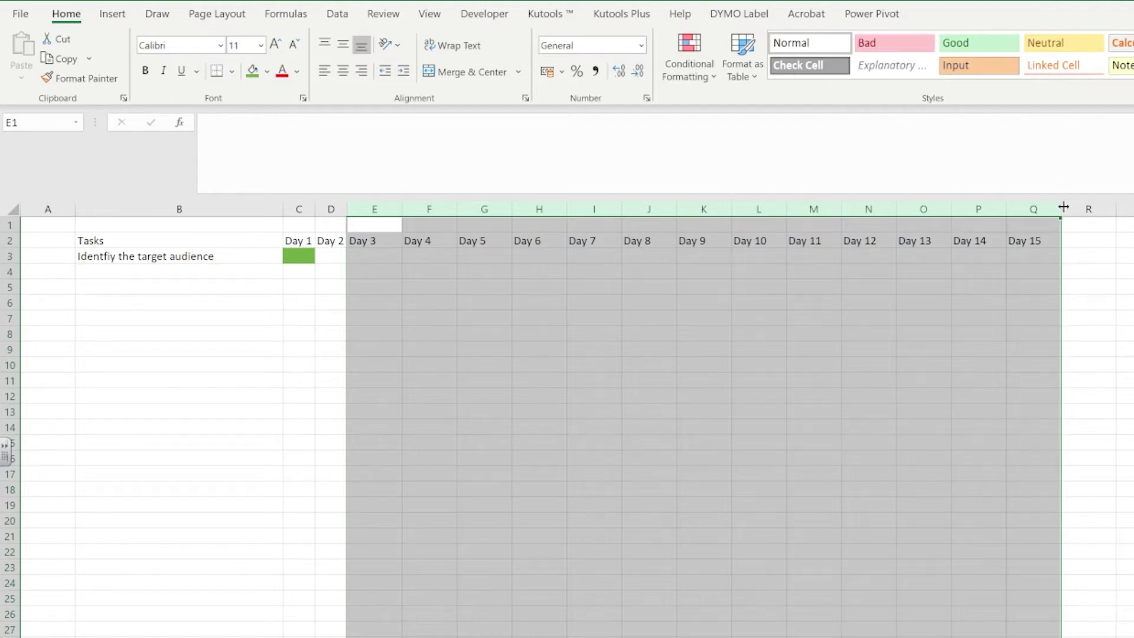
double_click(1063, 206)
left_click(470, 322)
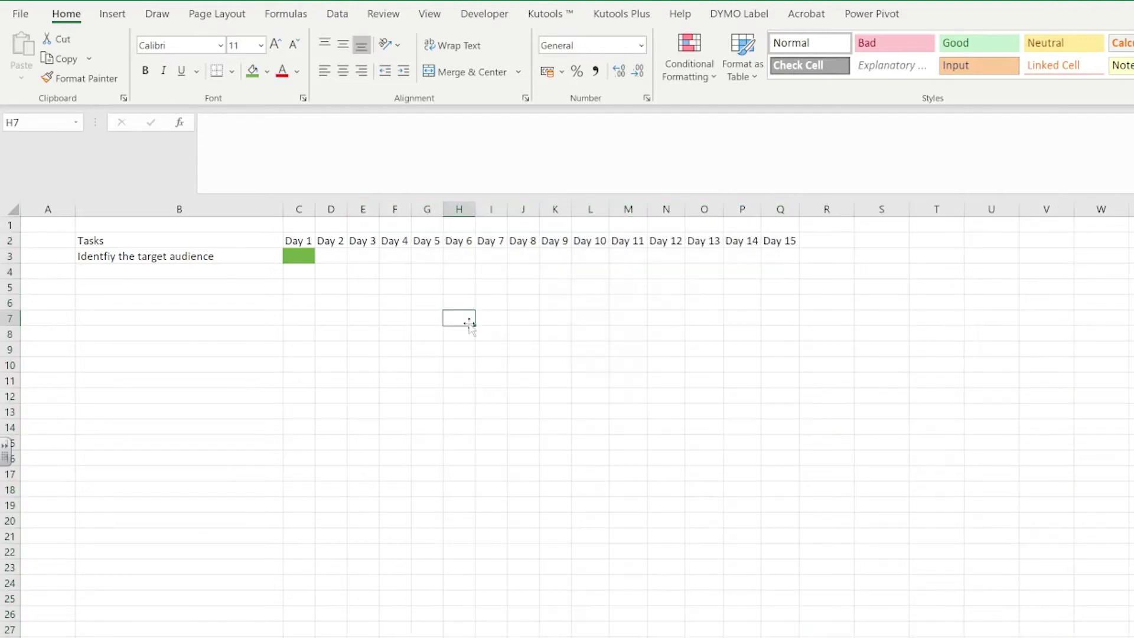
Step: List task 2, task 3, task 4 and task 5 in B4:B7, then select task 4 and task 5
left_click(209, 273)
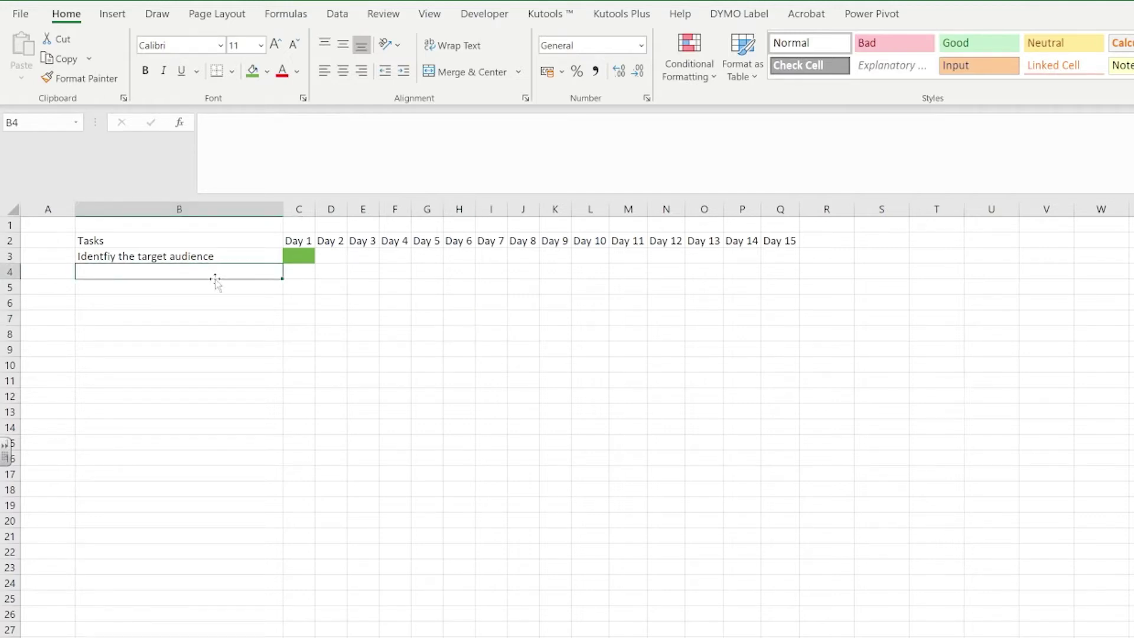
type("task 2")
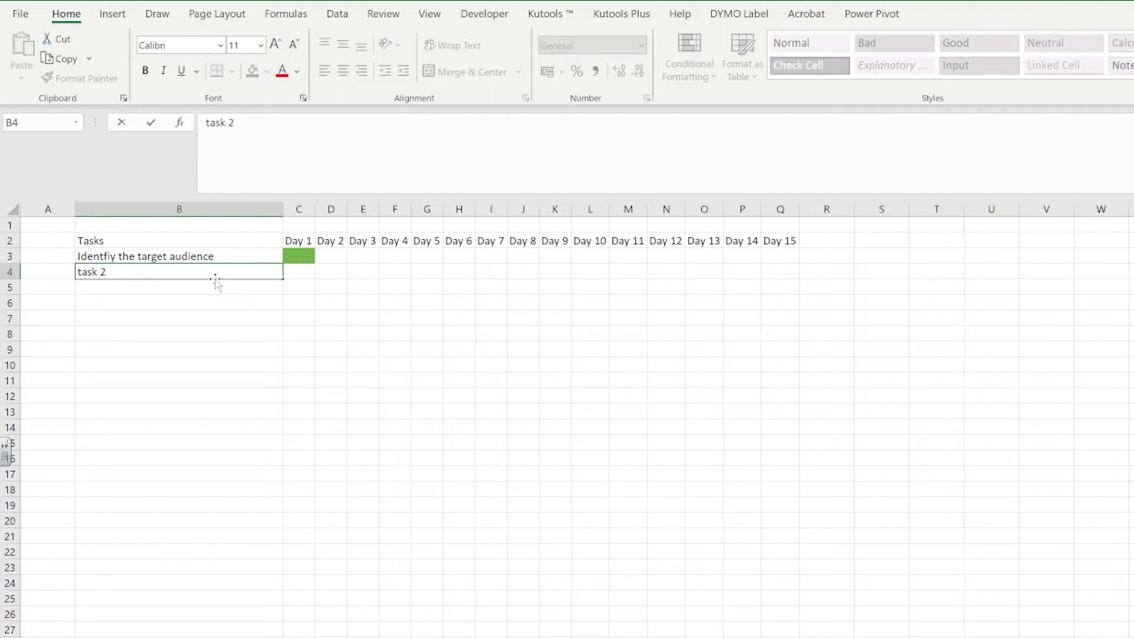
key("Return")
type("task")
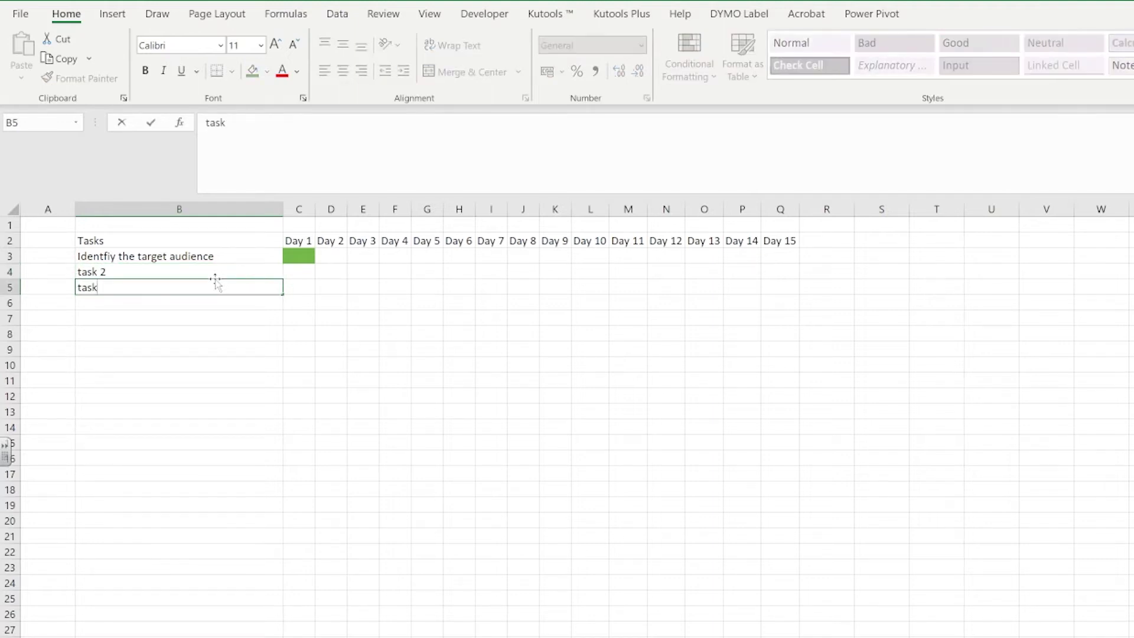
type(" 3")
key("Return")
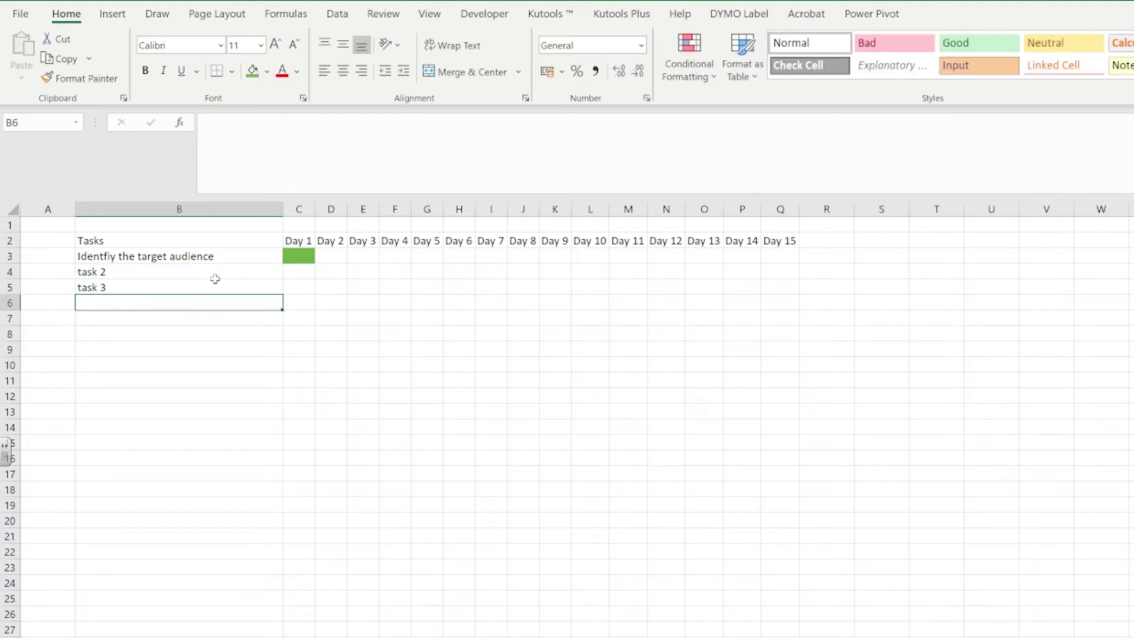
type("task 4")
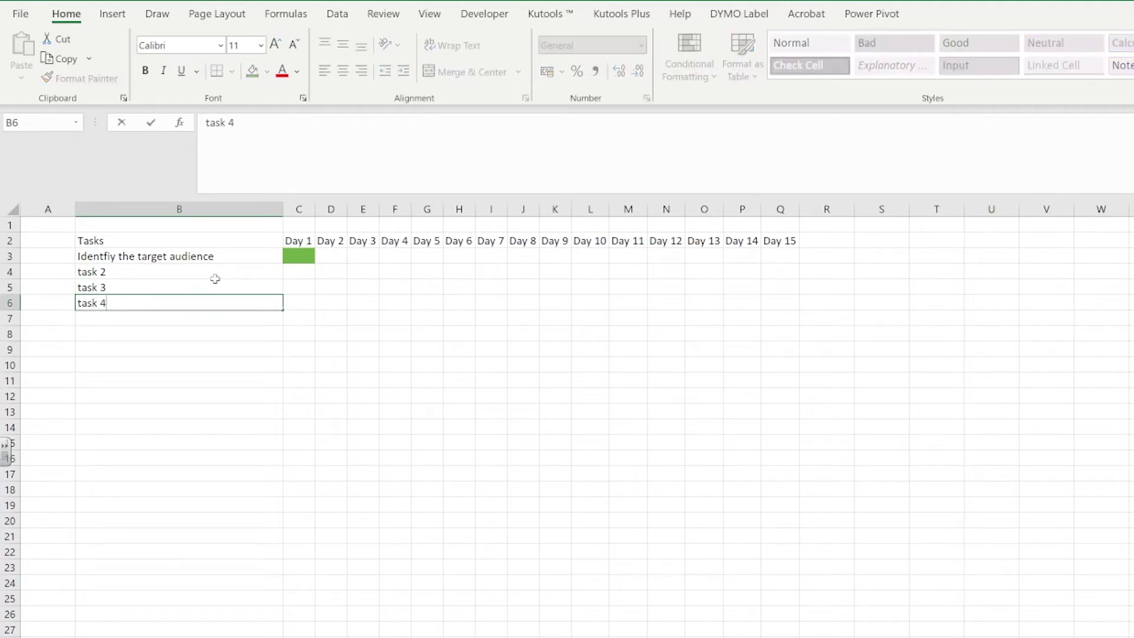
key("Return")
type("task")
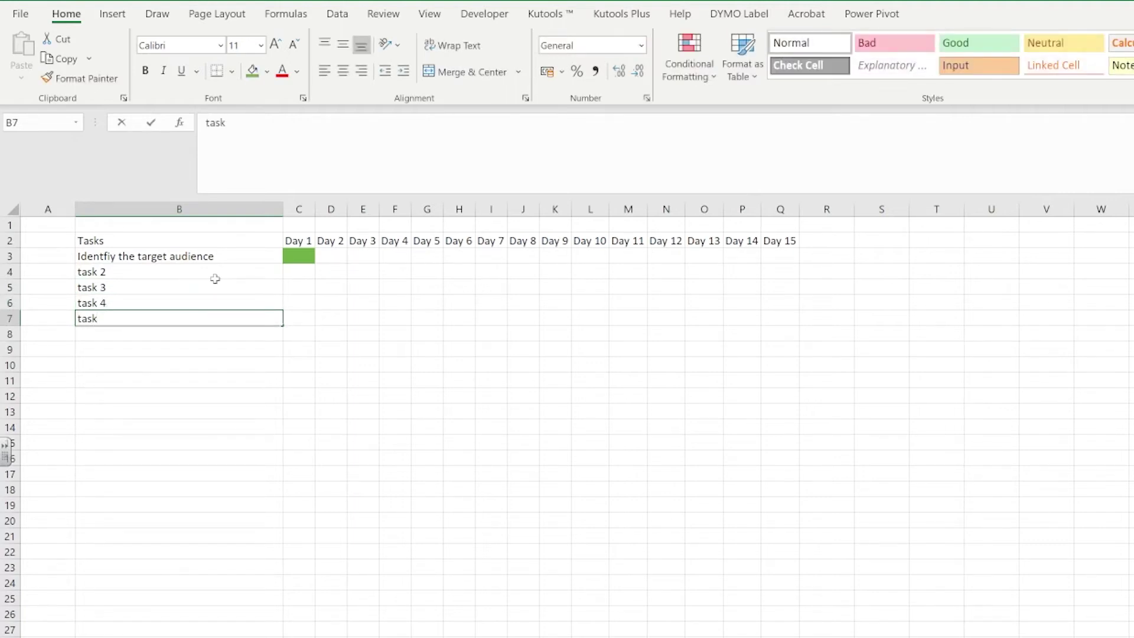
type(" 5")
key("Return")
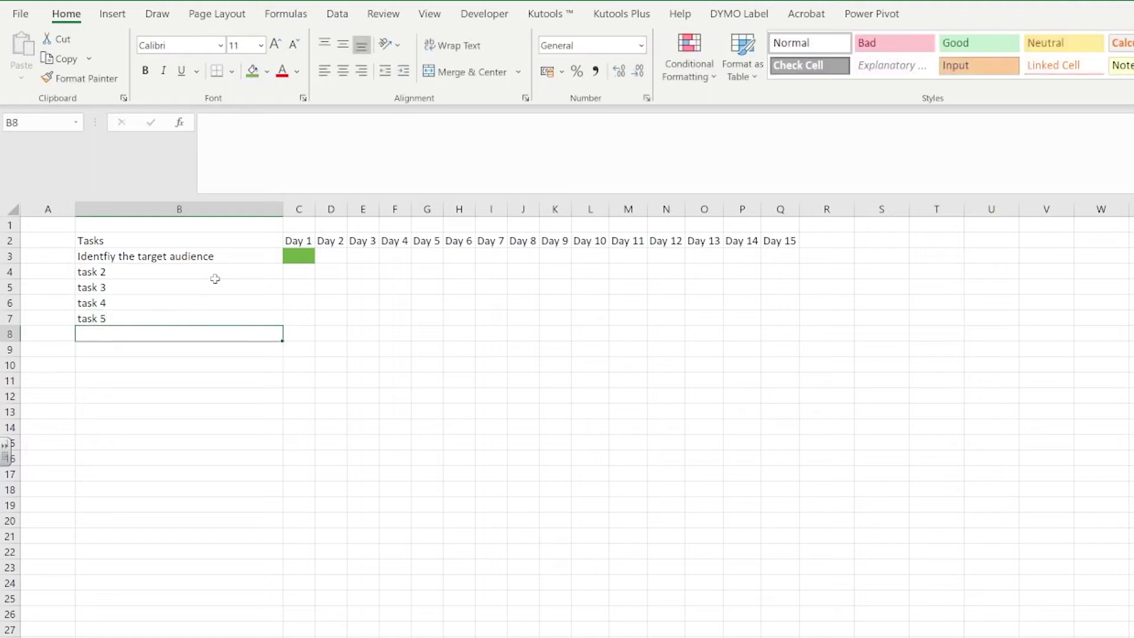
left_click_drag(155, 304, 171, 318)
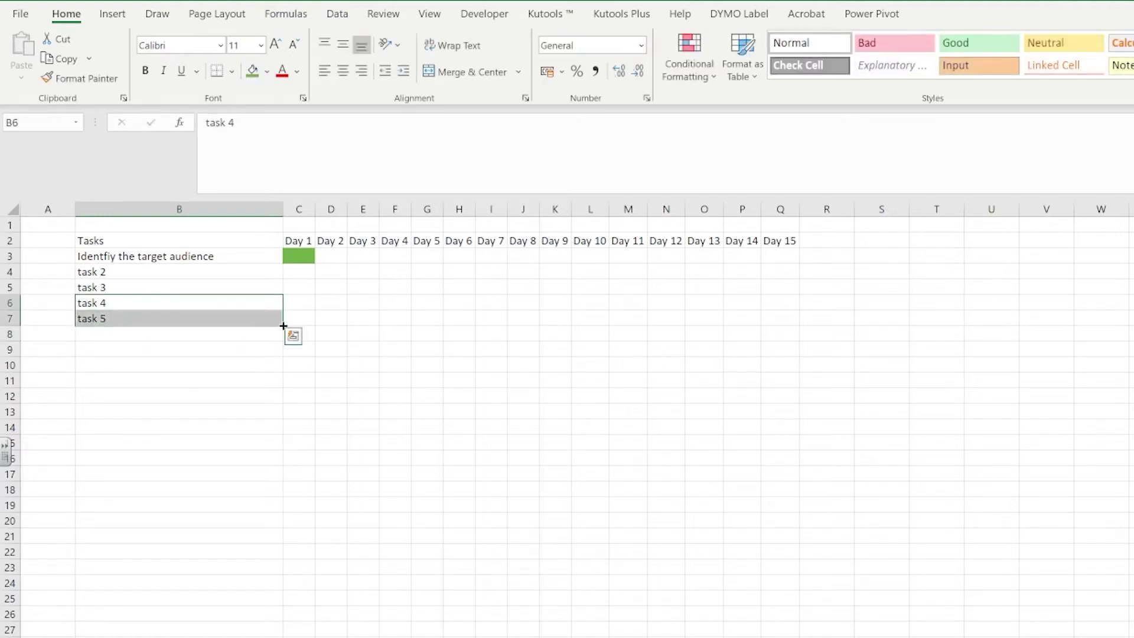
Step: Extend the list to task 10 and fill green bars for task 2 (Days 2–3) and task 3 (Days 4–7)
left_click_drag(280, 338, 277, 403)
left_click(426, 348)
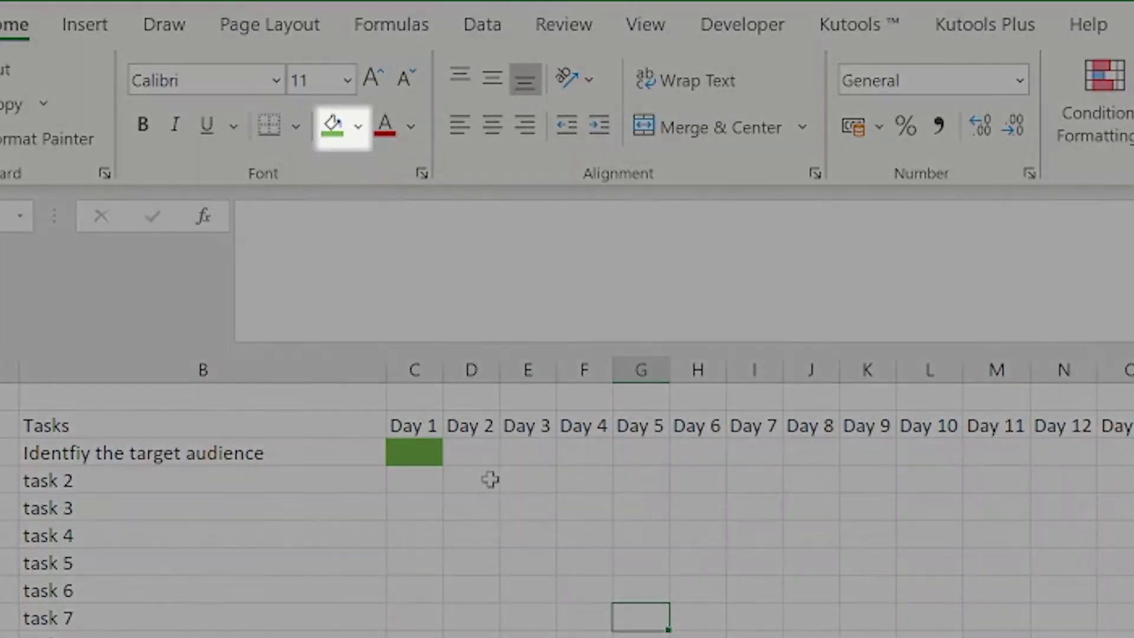
left_click(476, 478)
left_click_drag(476, 478, 522, 470)
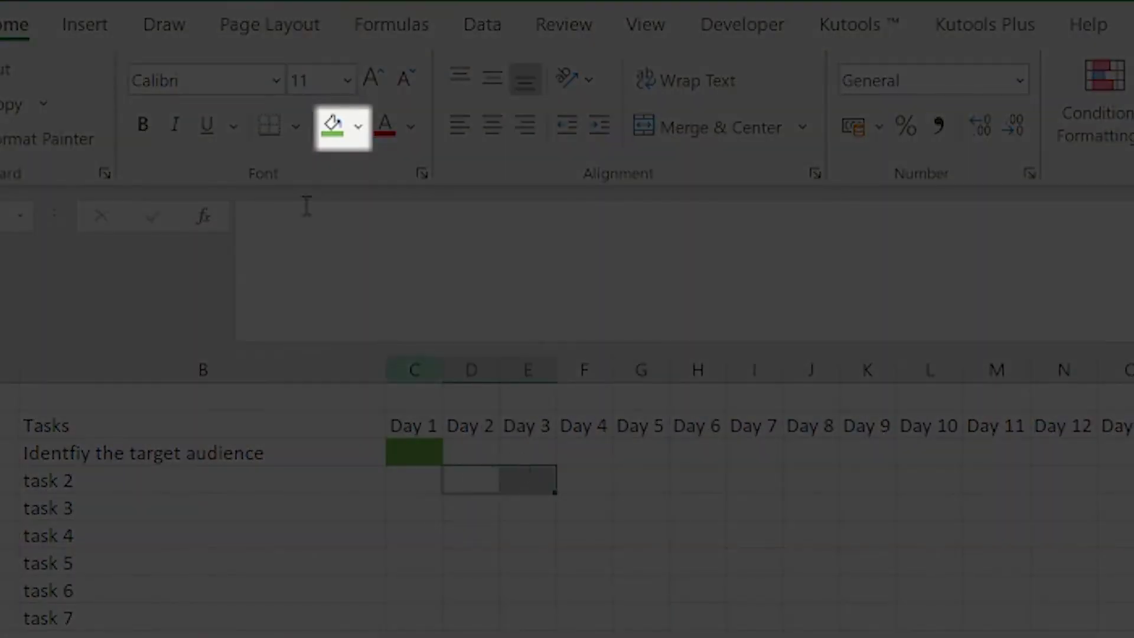
left_click(331, 124)
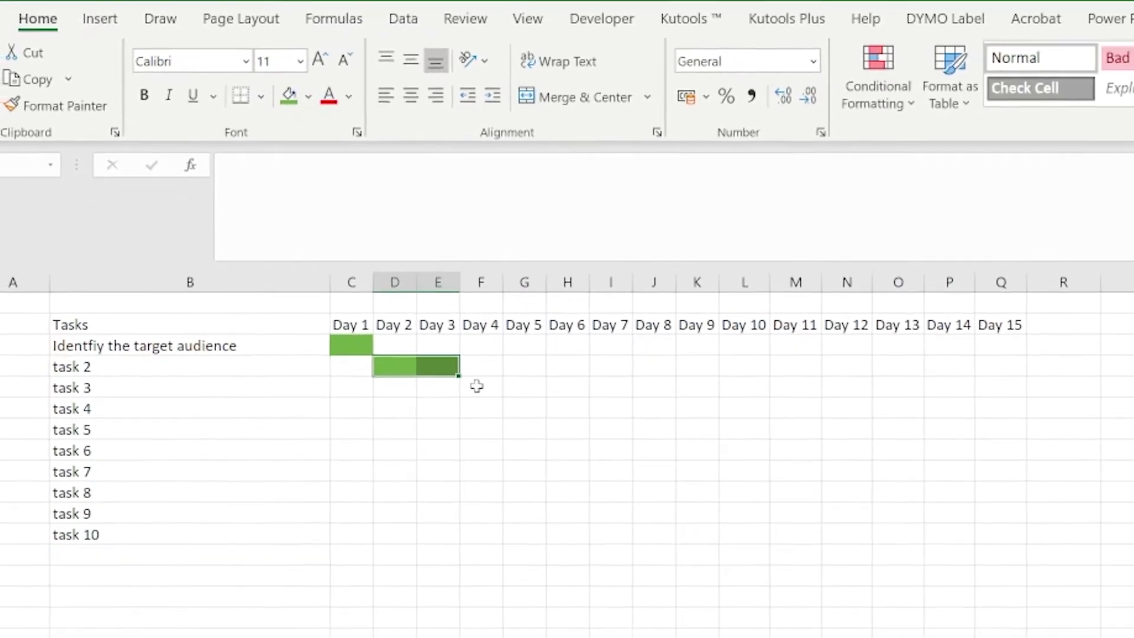
left_click_drag(580, 508, 711, 508)
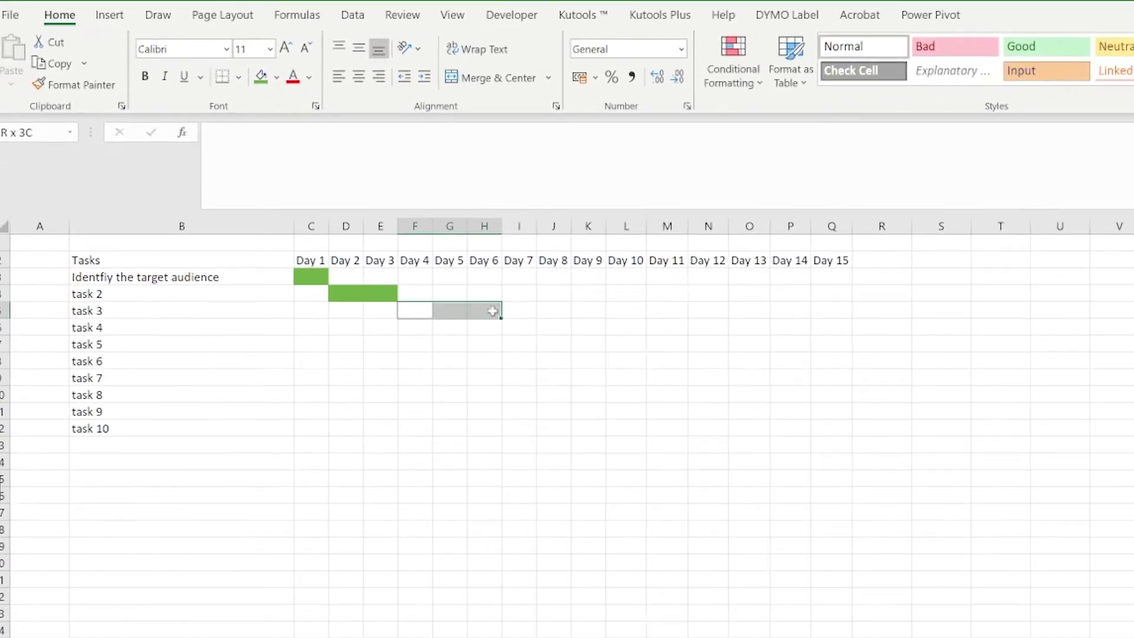
left_click_drag(493, 311, 527, 311)
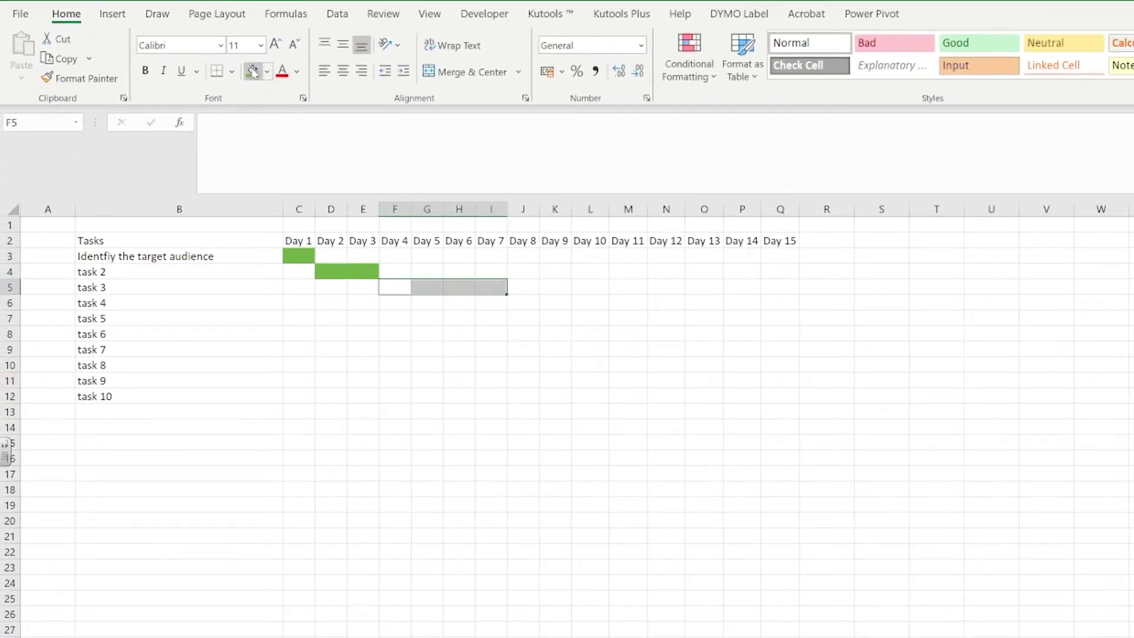
left_click(253, 71)
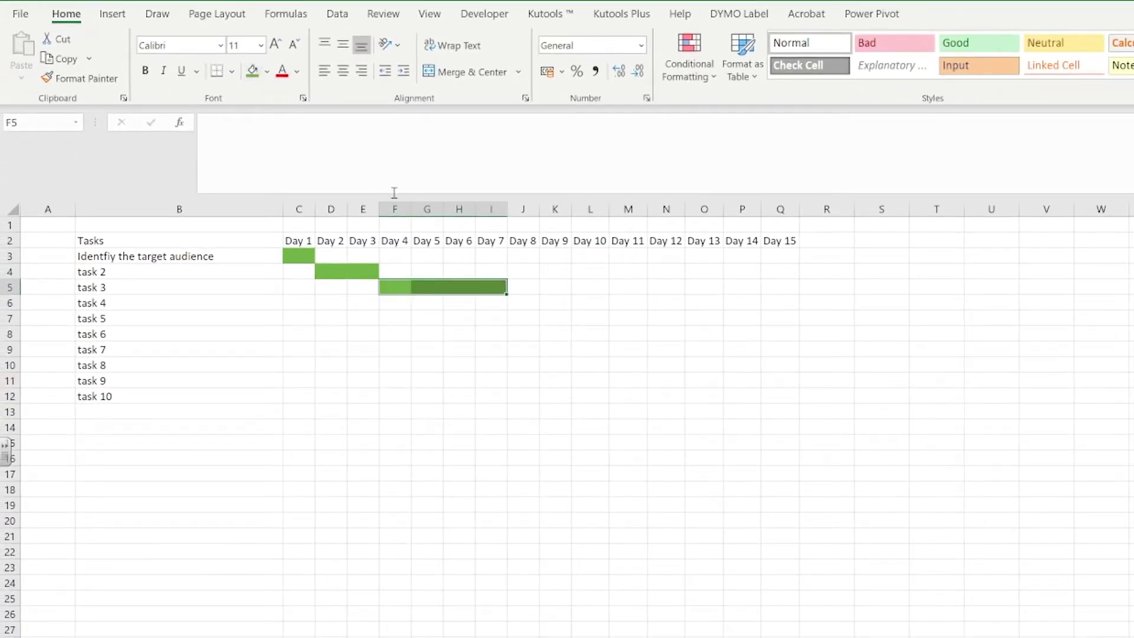
Step: Fill green bars for tasks 4 and 5 on Day 8, task 6 from Day 9, task 7 on Days 12–13
left_click(524, 304)
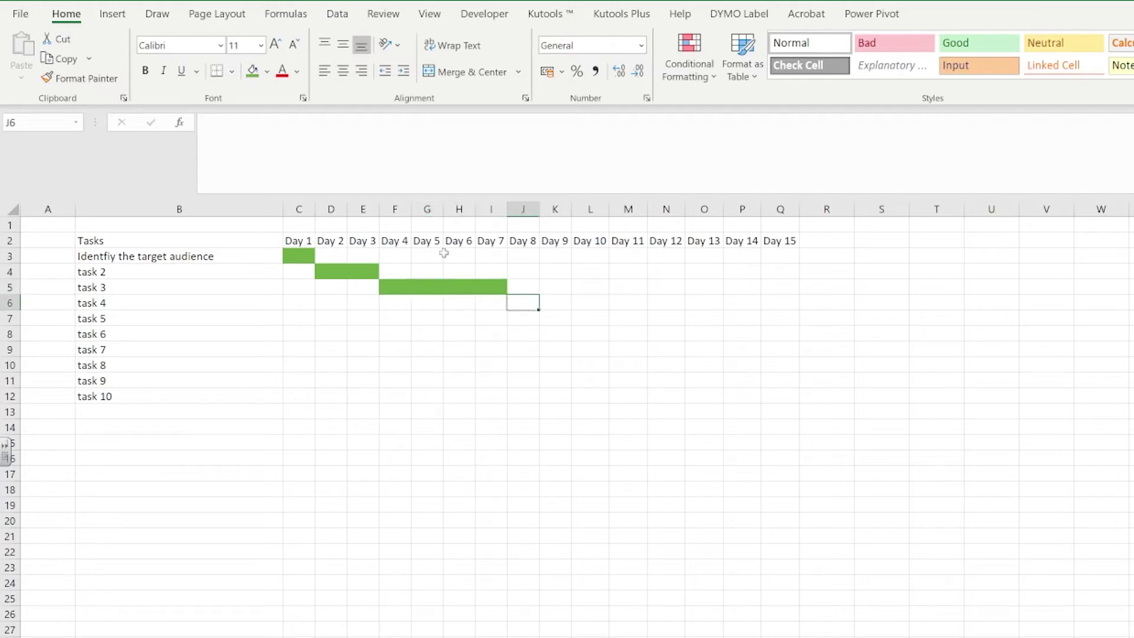
left_click(252, 72)
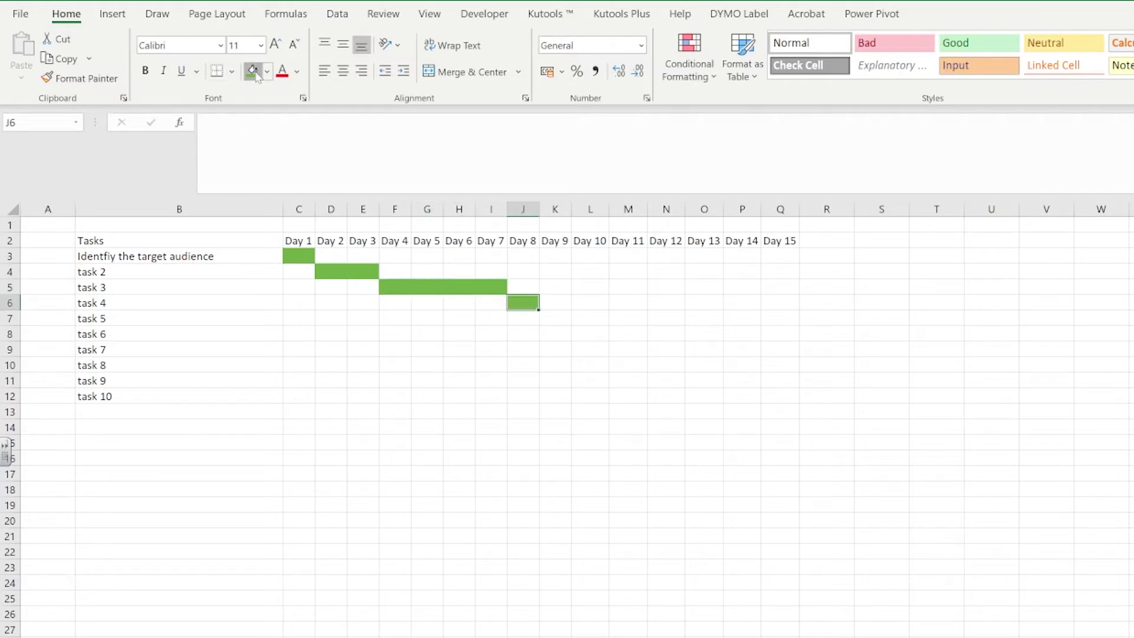
left_click(520, 318)
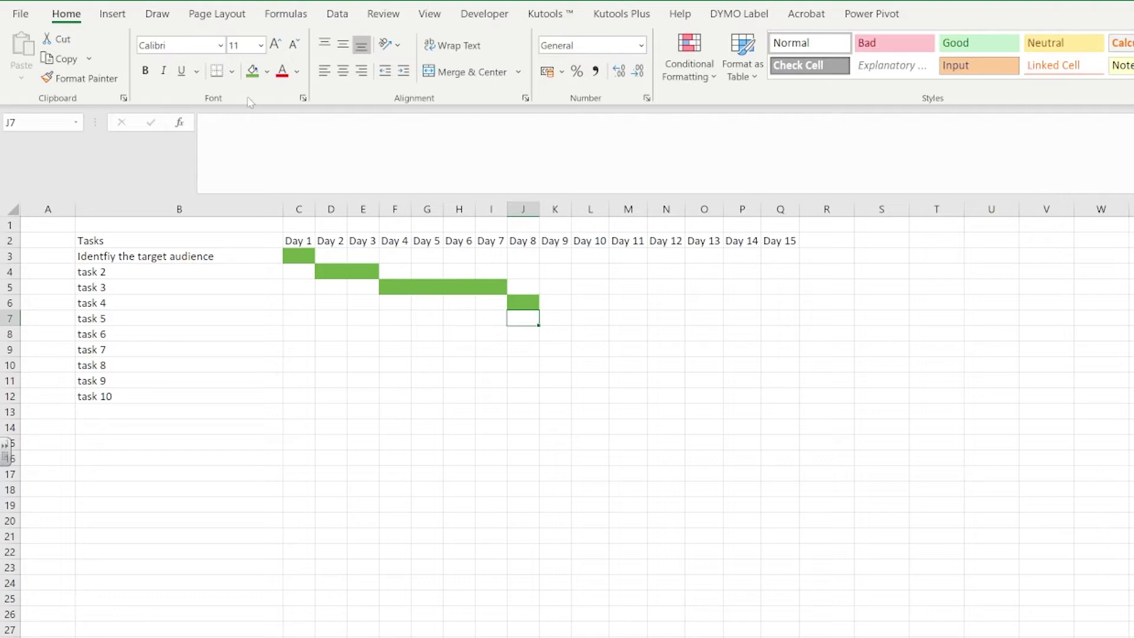
left_click(253, 71)
left_click_drag(551, 331, 627, 331)
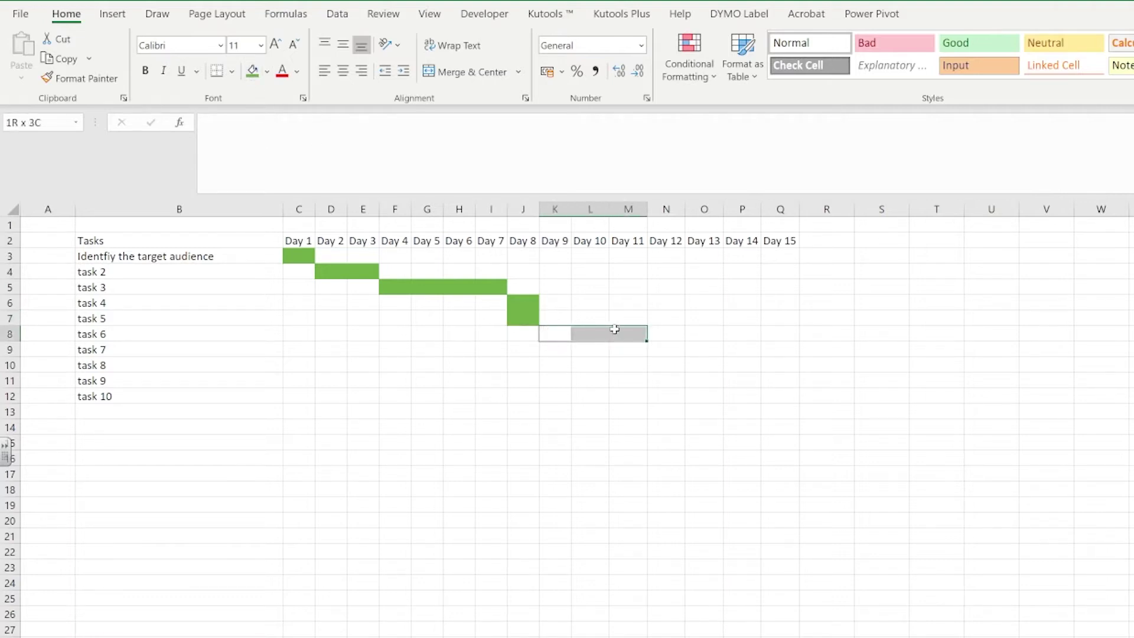
left_click(253, 74)
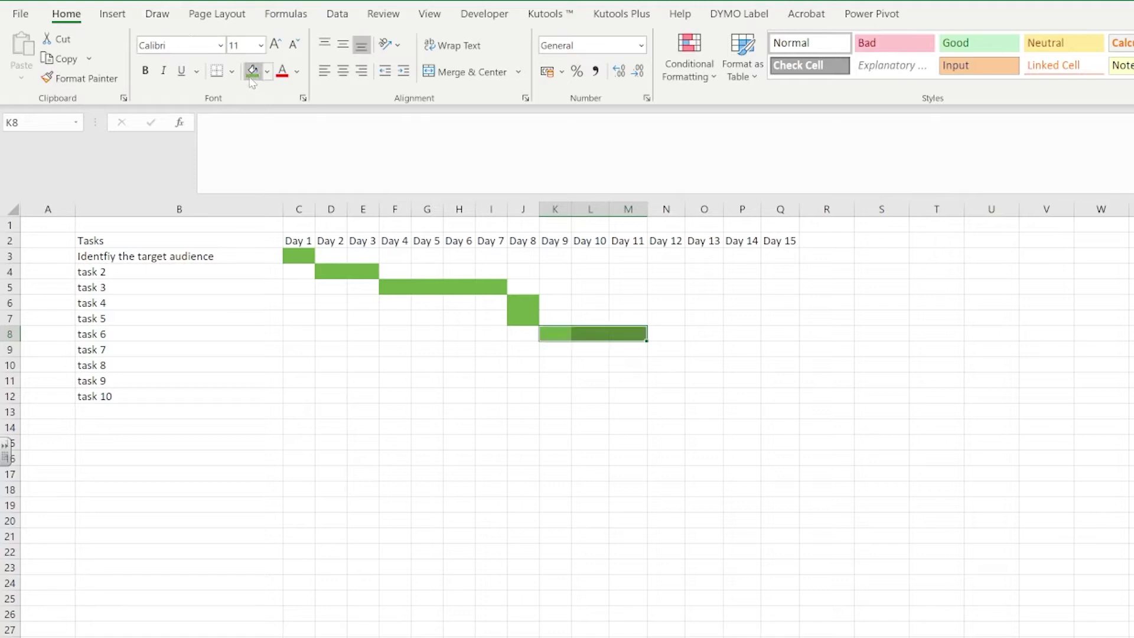
left_click(654, 350)
left_click_drag(654, 351, 714, 353)
left_click(253, 71)
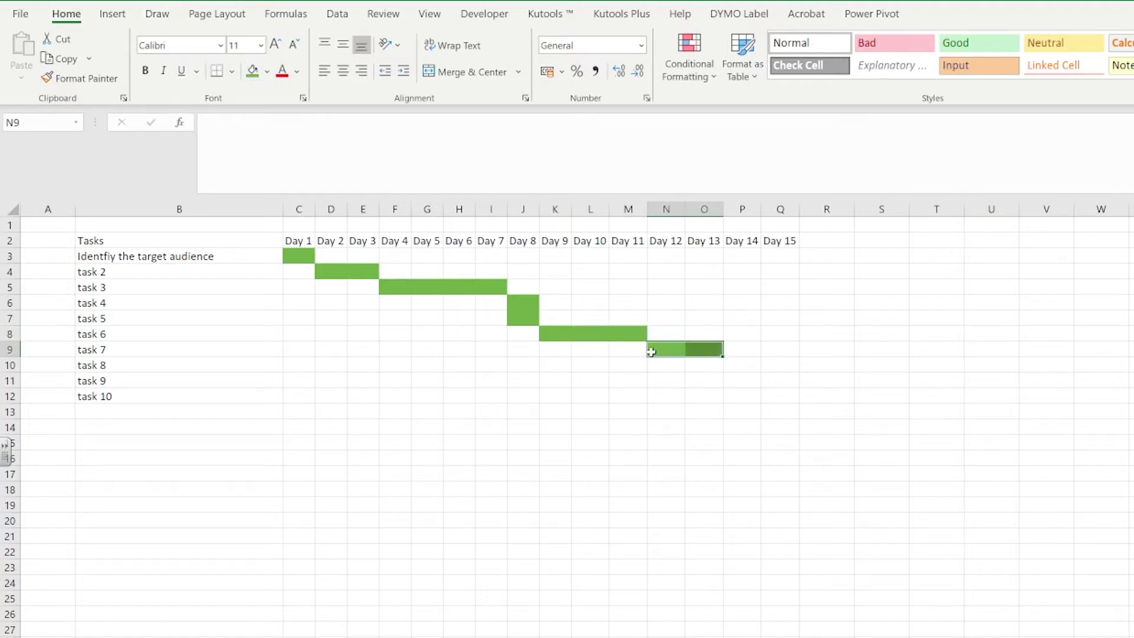
Step: Fill Day 14 green for tasks 8 and 9 and Day 15 for task 10
left_click(742, 374)
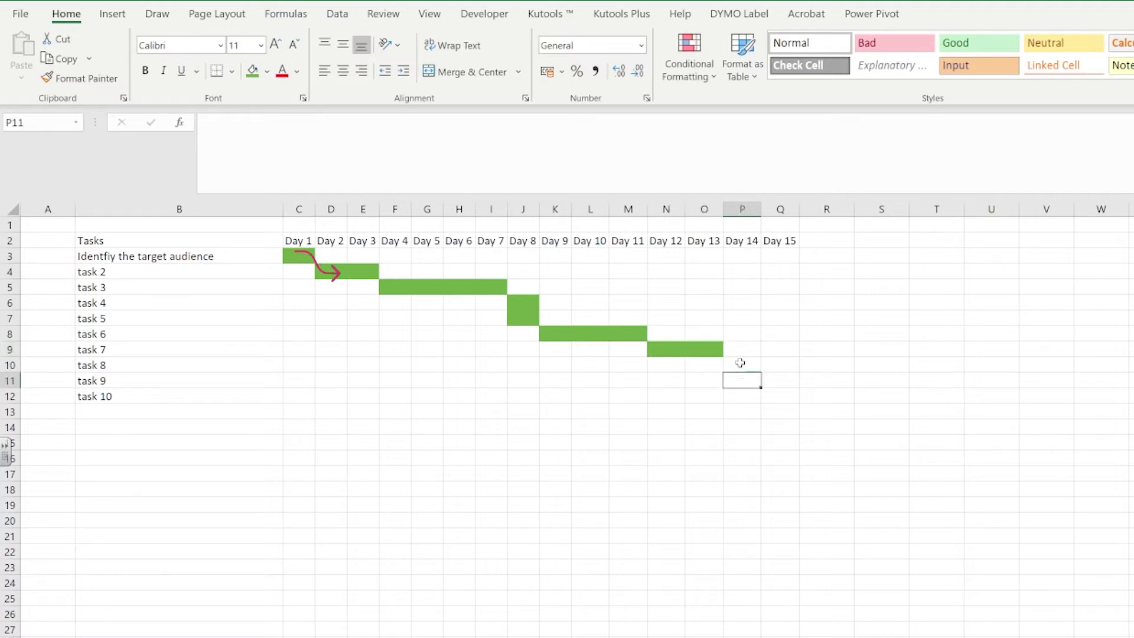
left_click(742, 369)
left_click_drag(742, 370, 746, 378)
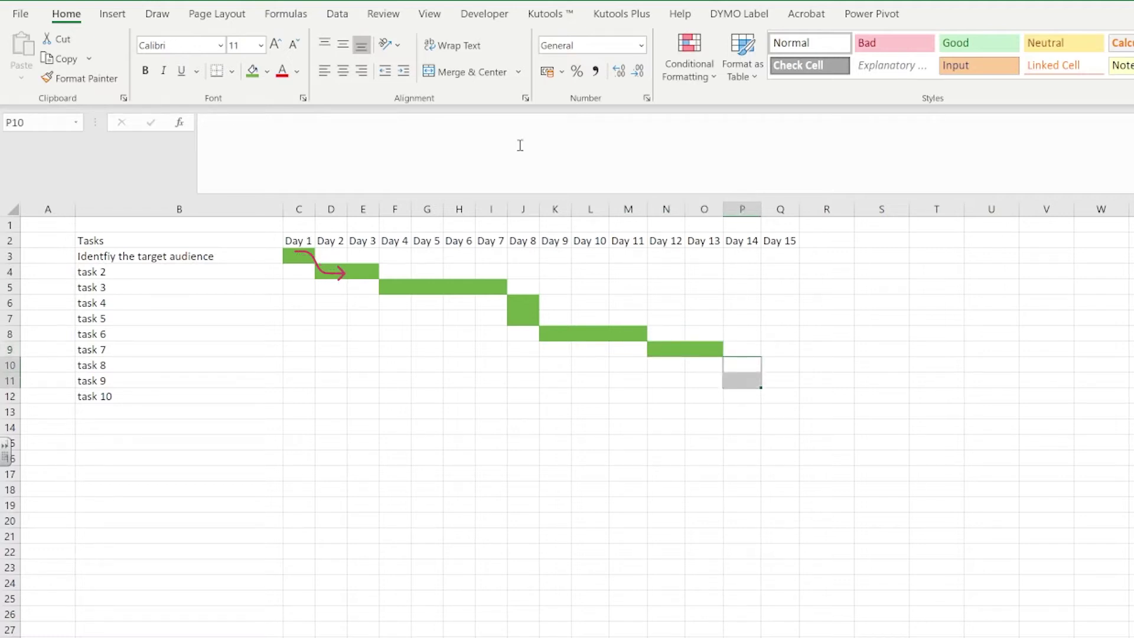
left_click(252, 75)
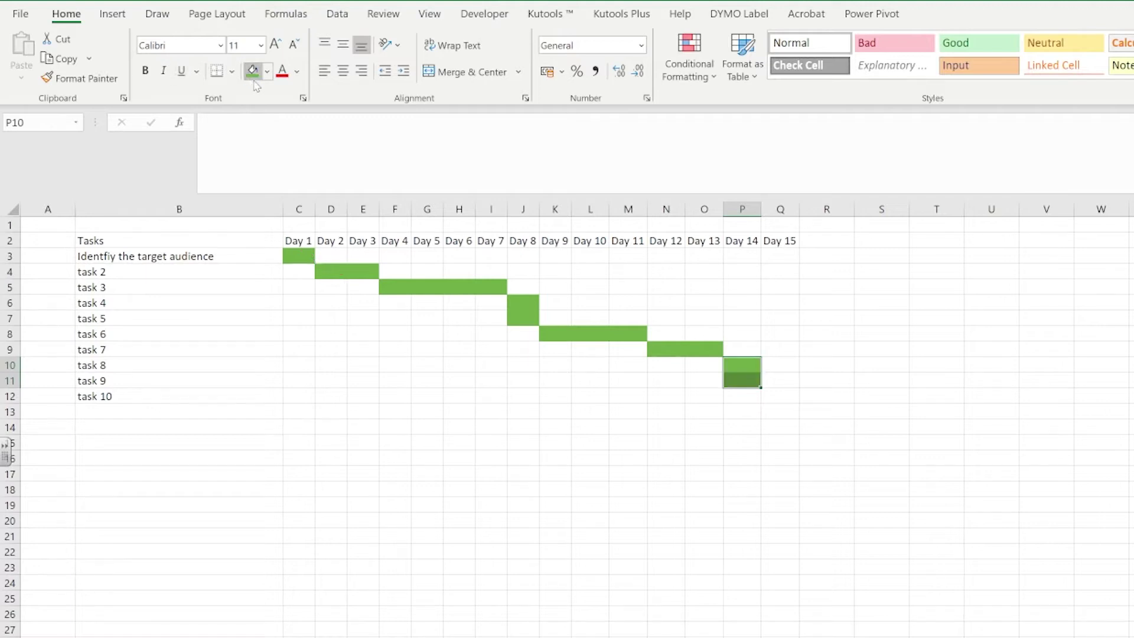
left_click(790, 396)
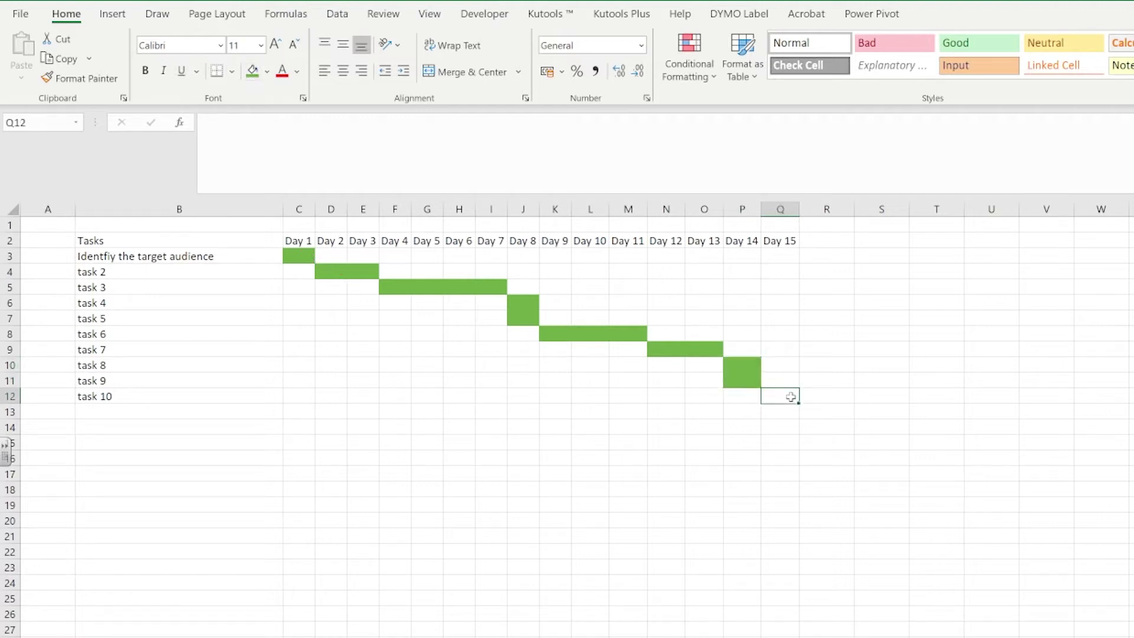
left_click(253, 76)
left_click(535, 488)
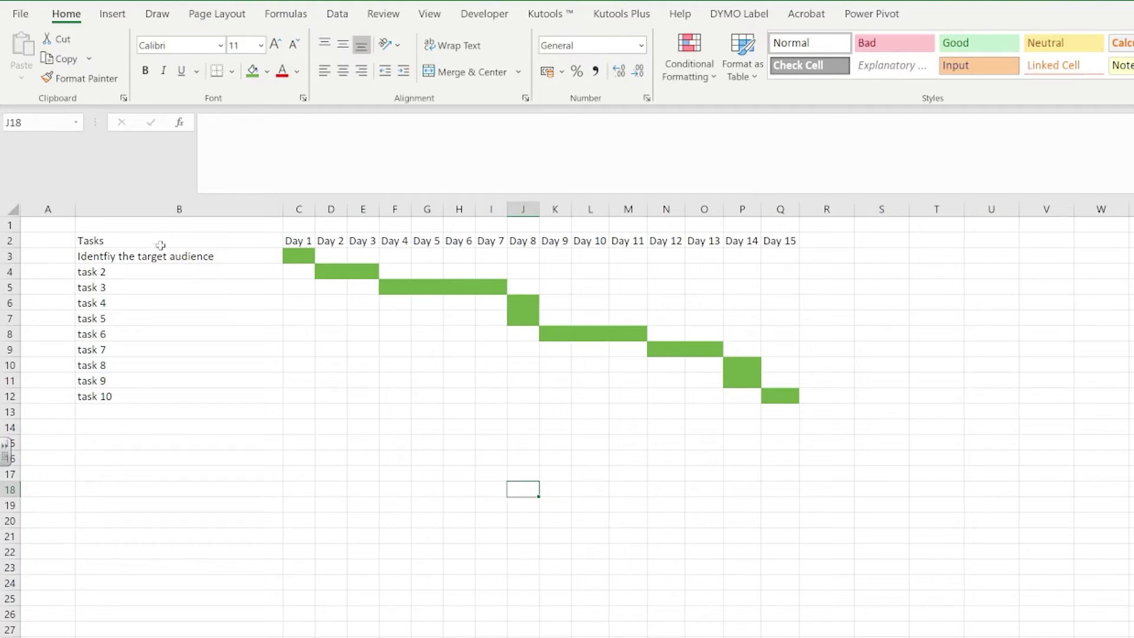
Step: Apply All Borders to every cell of the Gantt table
left_click_drag(159, 242, 767, 395)
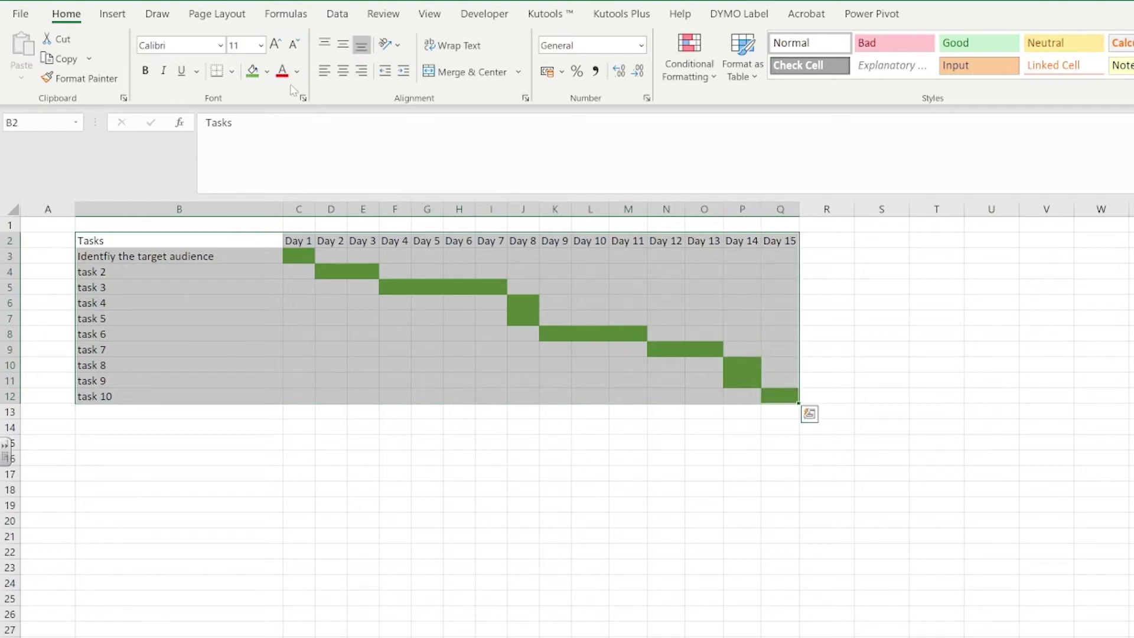
left_click(231, 71)
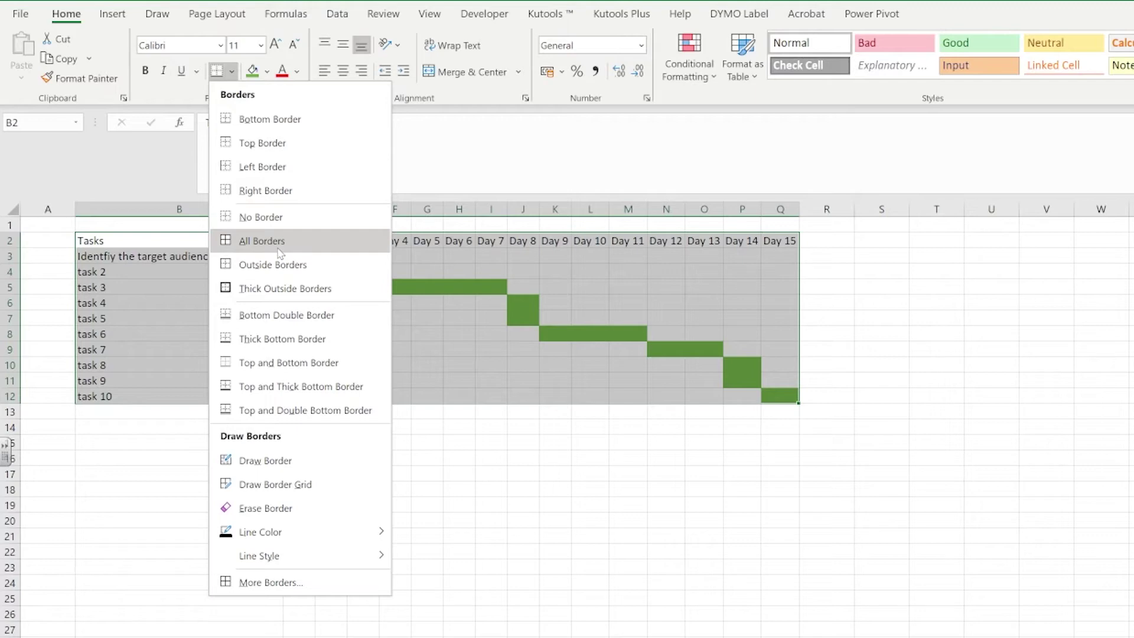
left_click(280, 252)
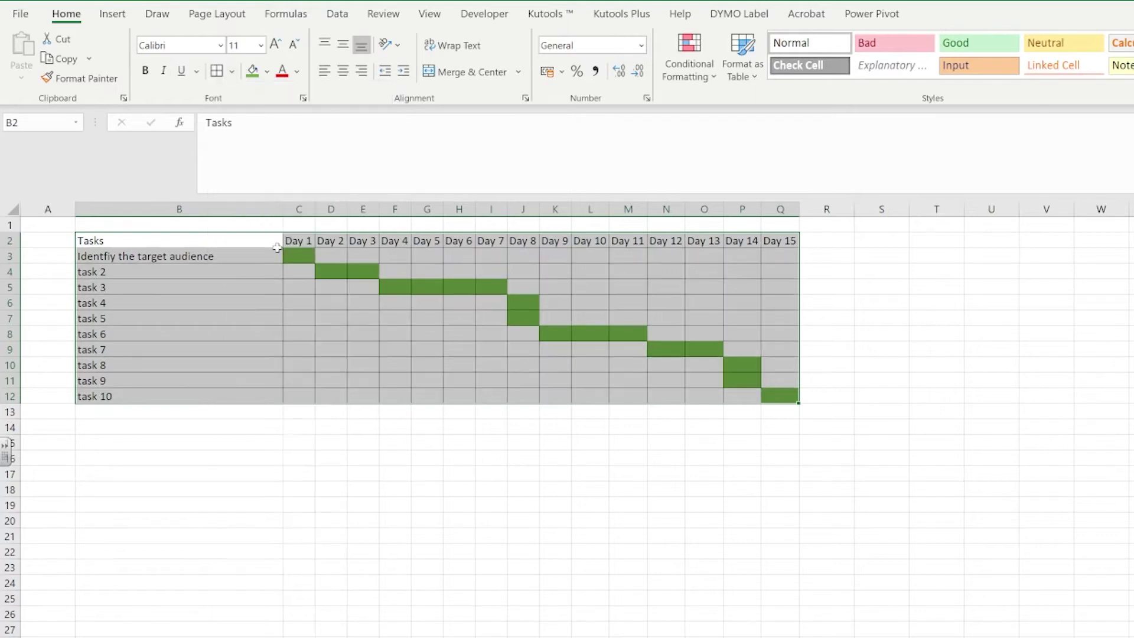
left_click(452, 459)
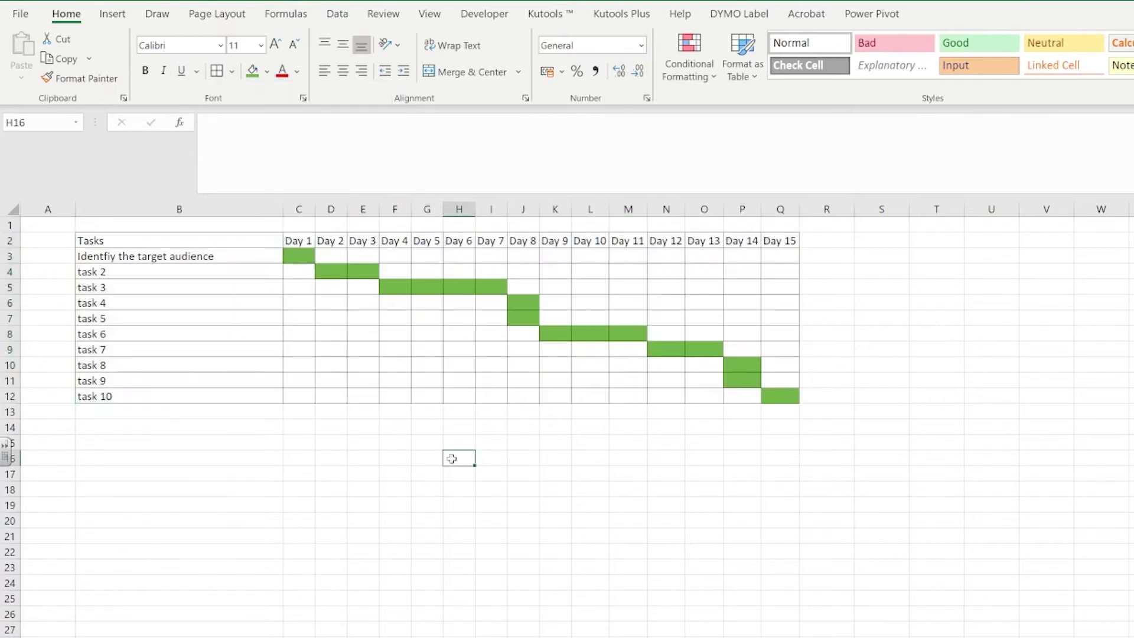
Step: Make the header row of Tasks and day labels bold and centred
left_click_drag(135, 242, 789, 242)
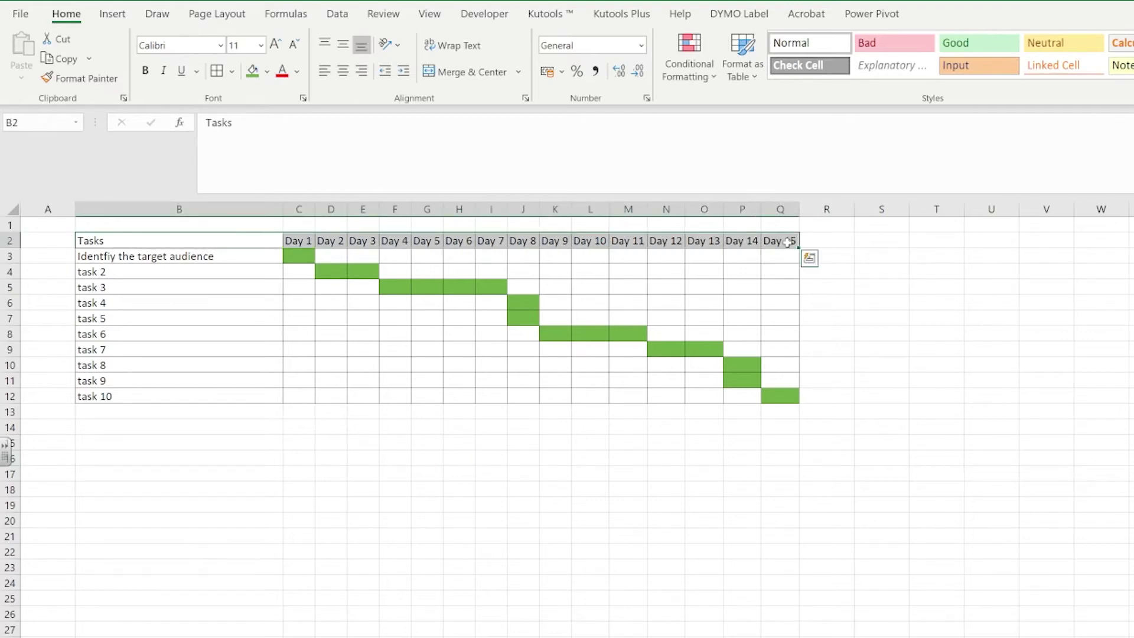
left_click(144, 72)
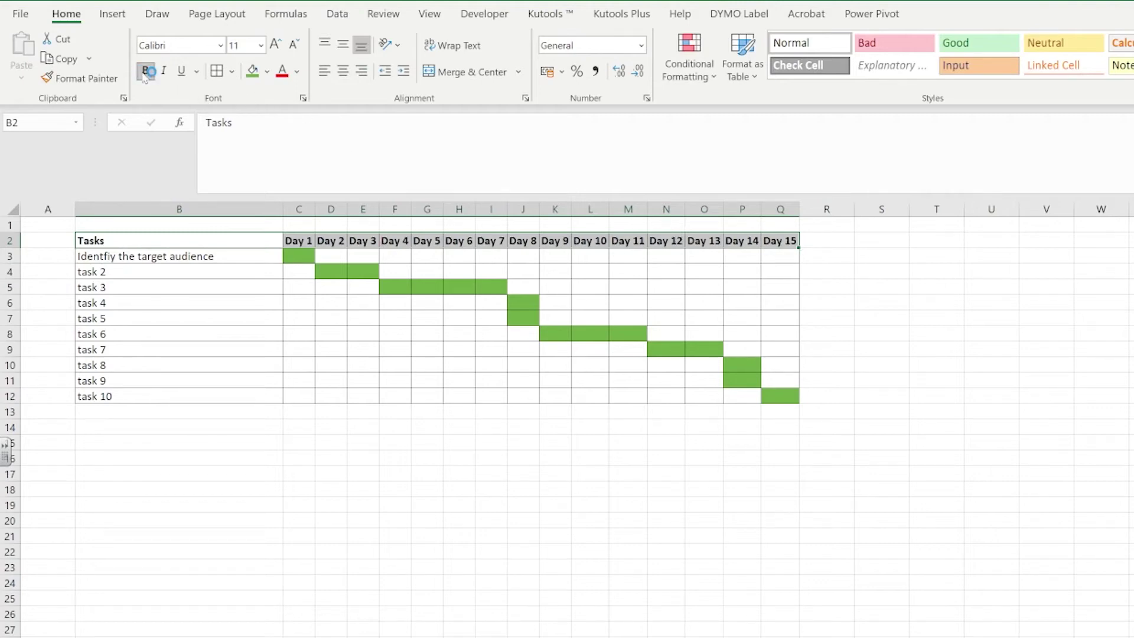
left_click(343, 72)
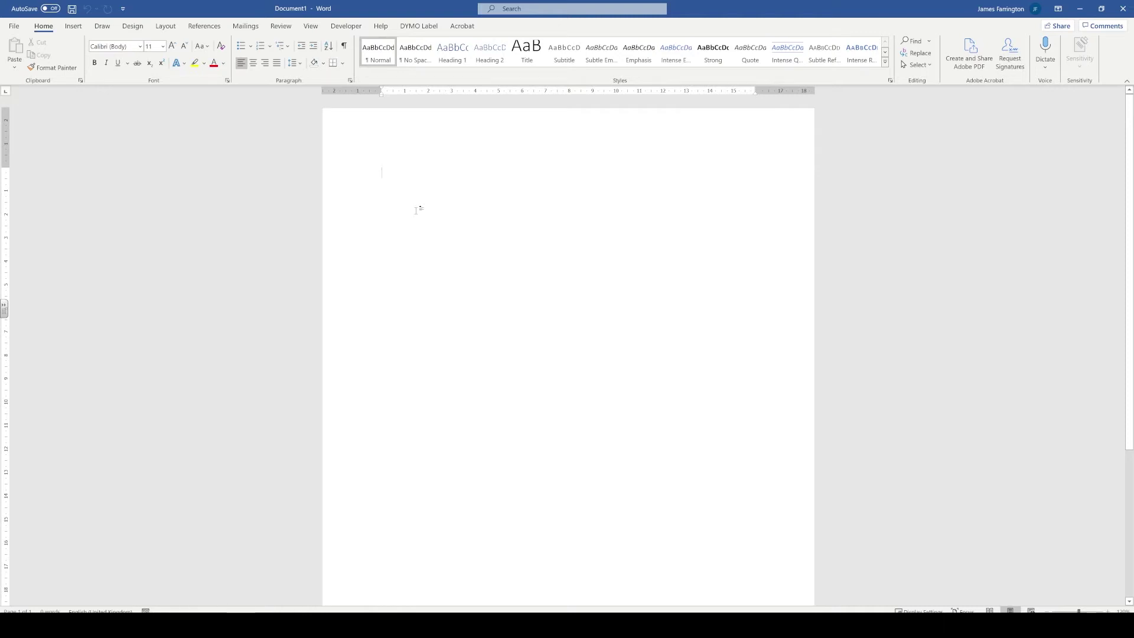
Step: Type the title 'Site Map' at the top of the document and start a new line
type("Site")
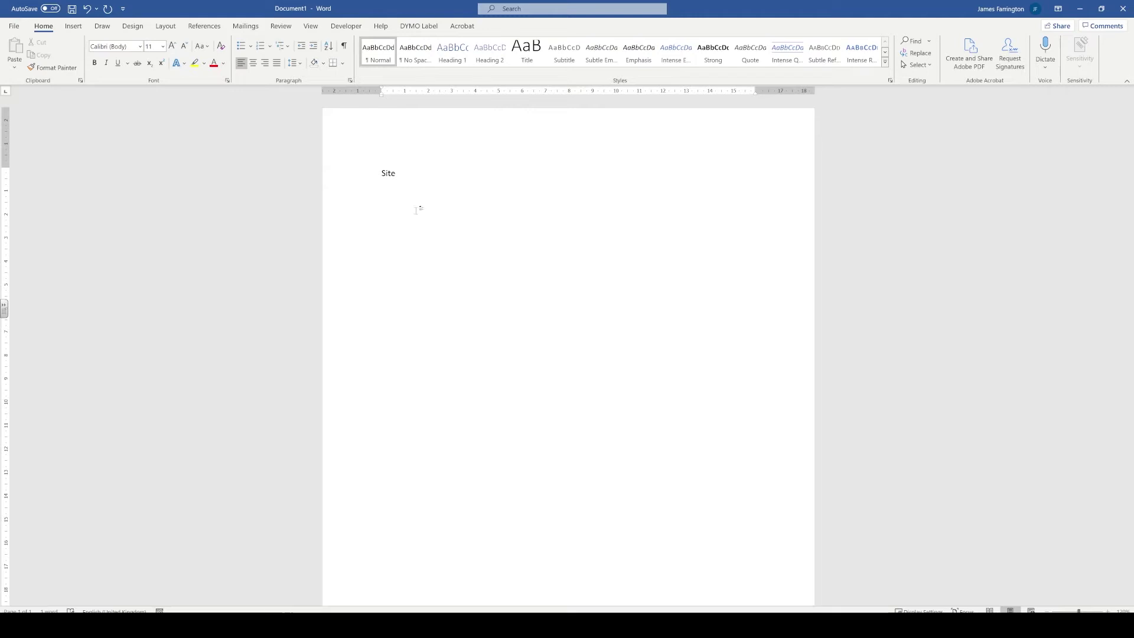
type(" Map")
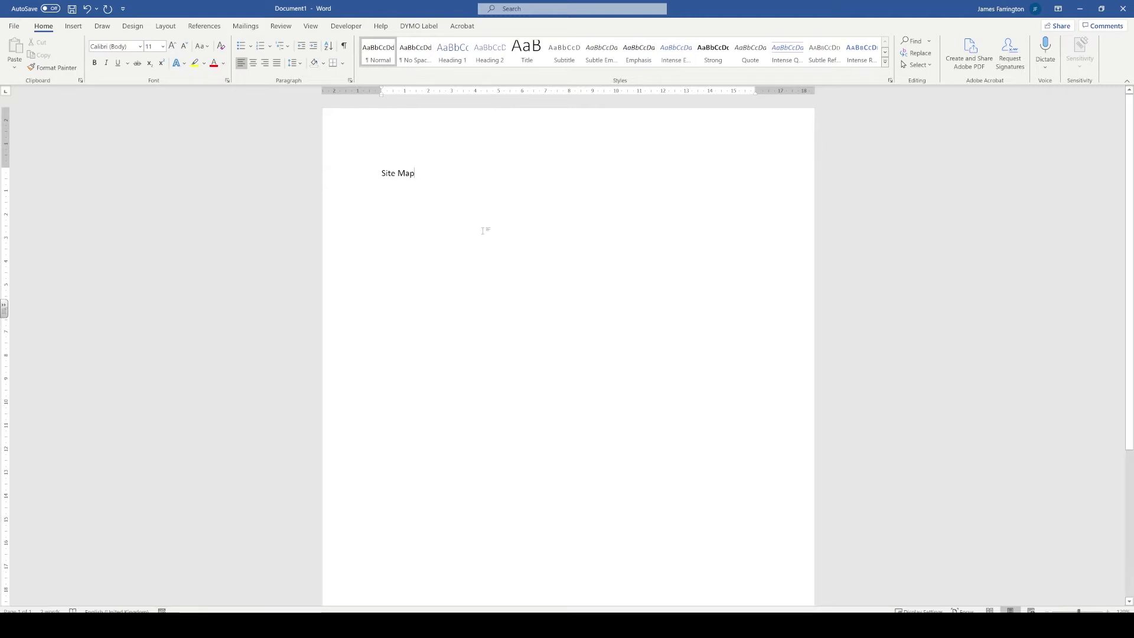
key("Return")
left_click(79, 29)
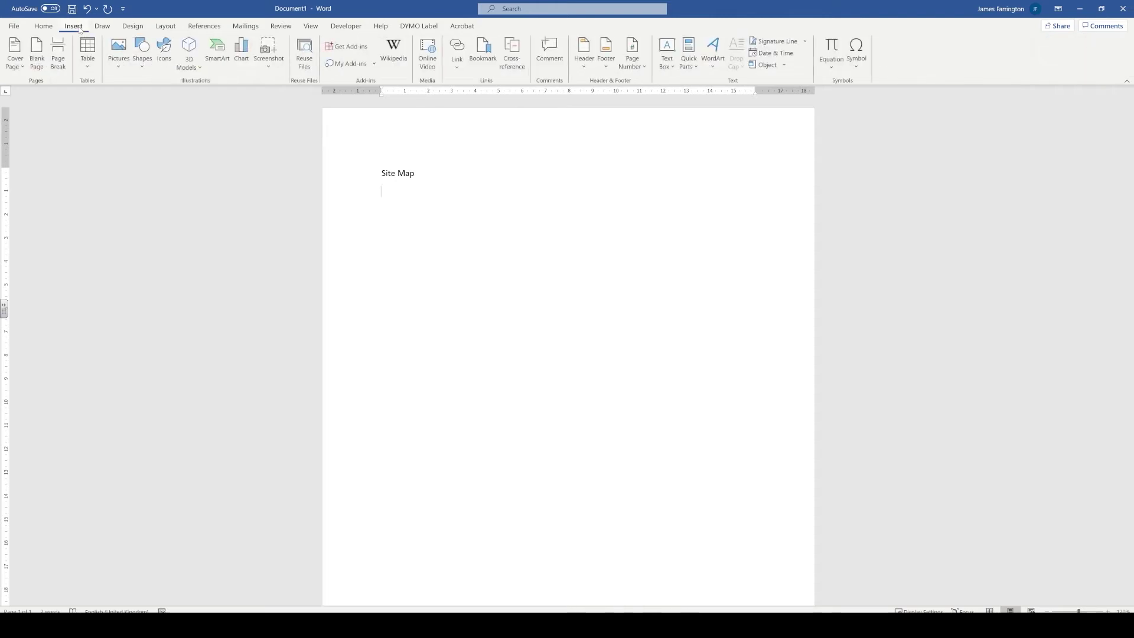
Step: Insert a SmartArt Hierarchy Organization Chart with five placeholder boxes below the Site Map title
left_click(217, 52)
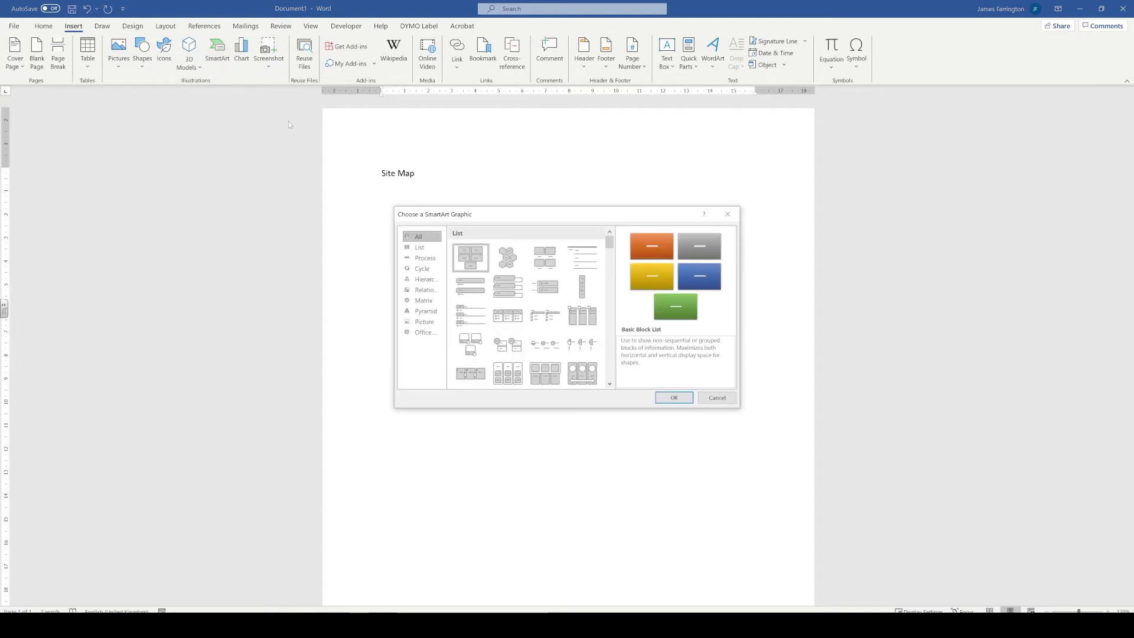
left_click(425, 279)
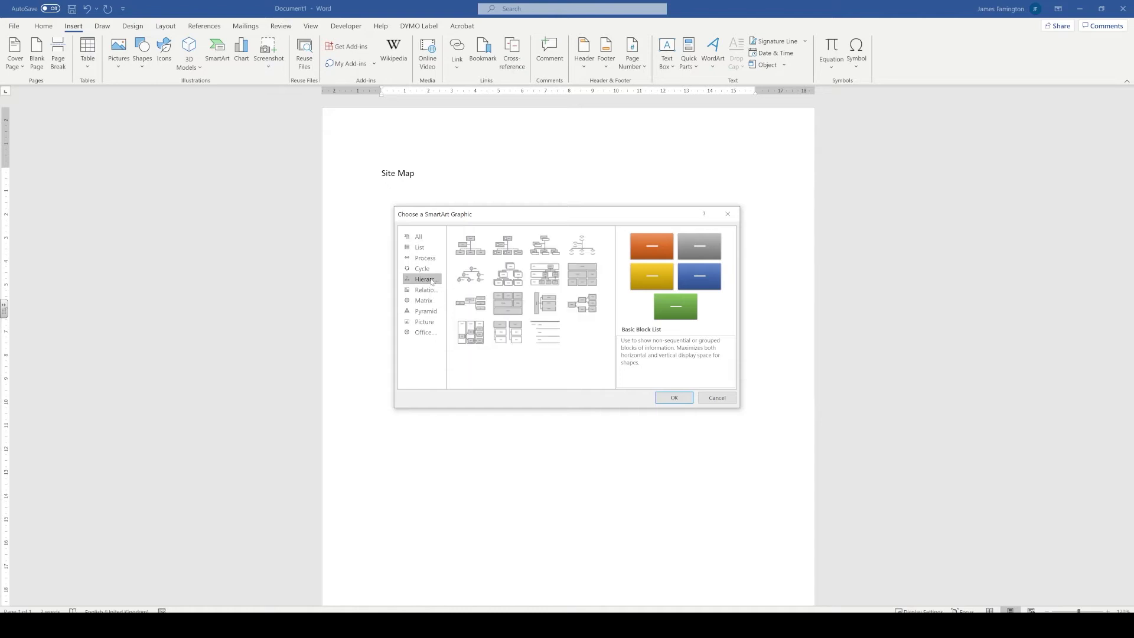
left_click(477, 249)
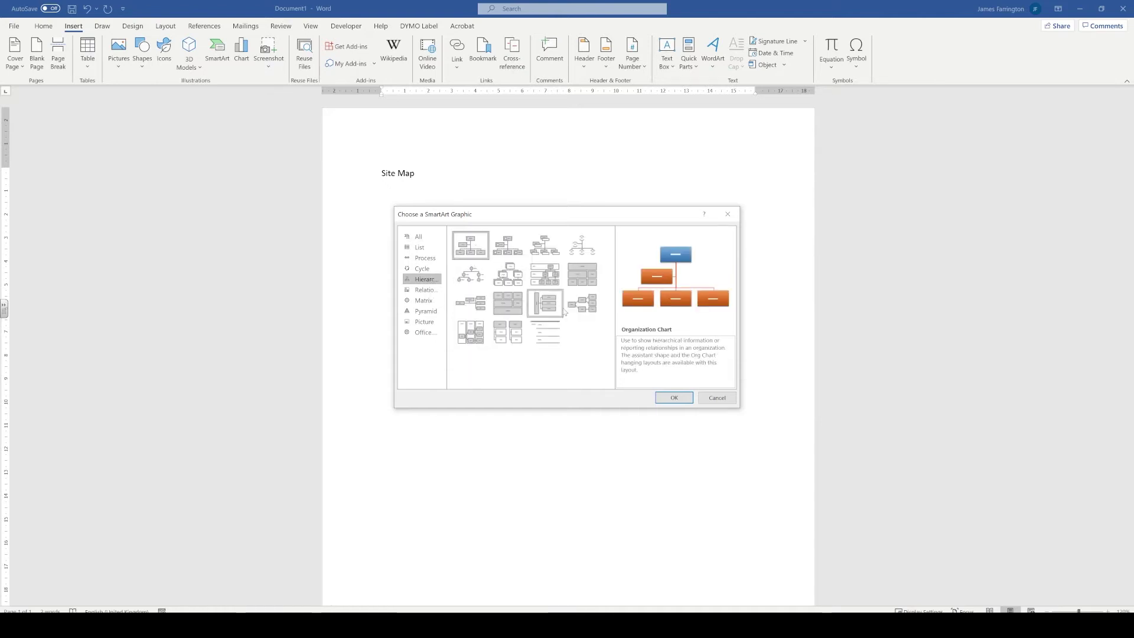
left_click(667, 404)
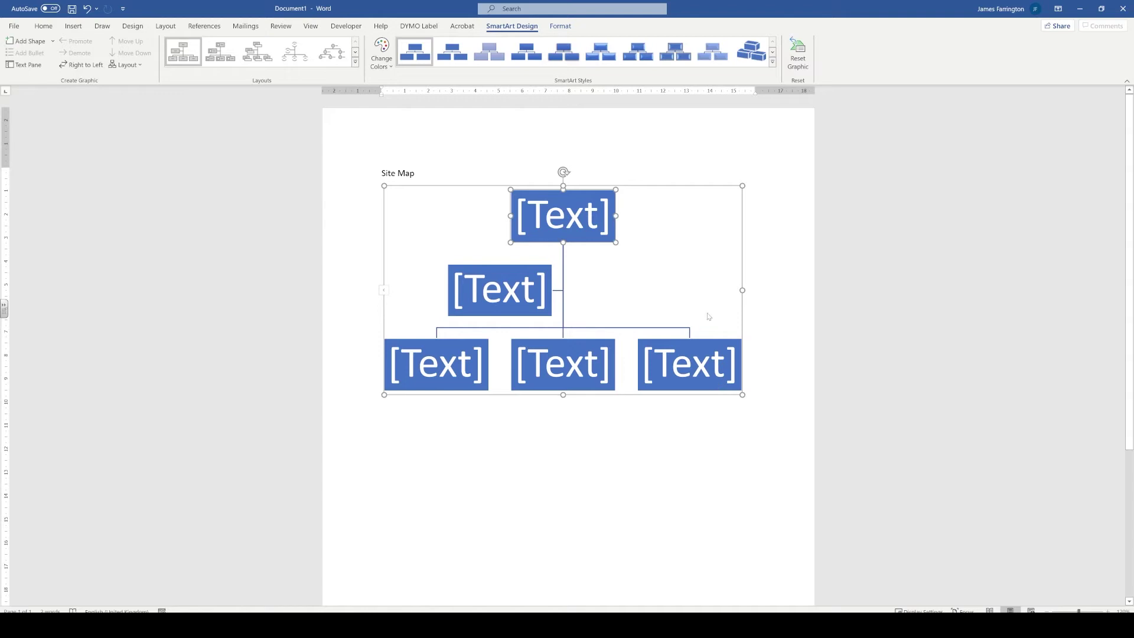
left_click(783, 295)
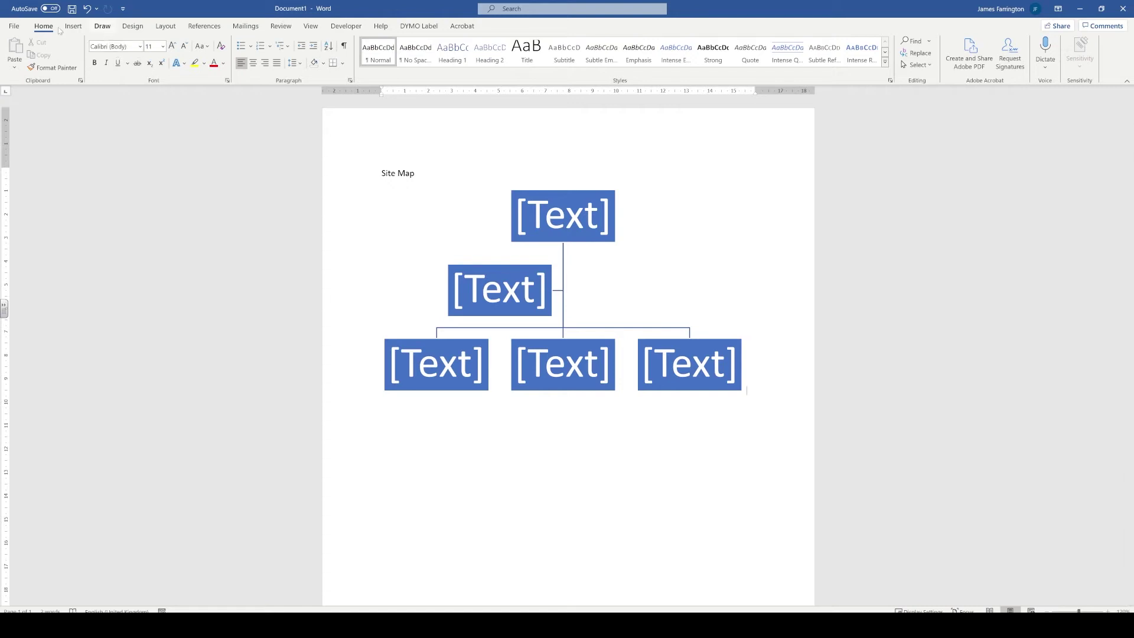
Step: Switch the Word page to Landscape orientation and start editing the chart's top box
left_click(158, 28)
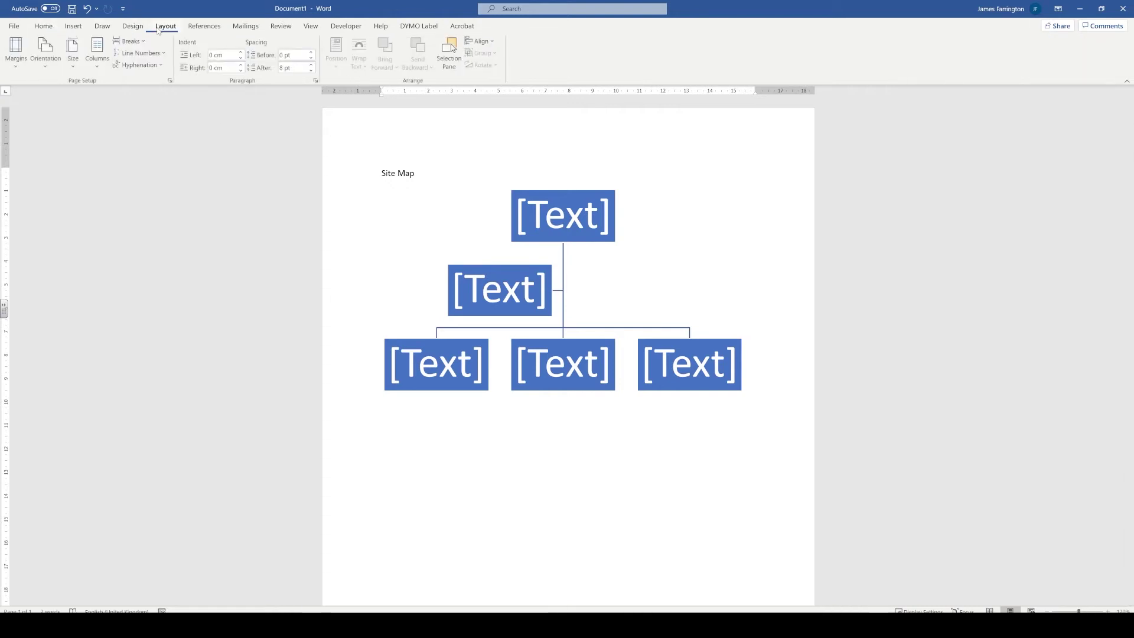
left_click(49, 65)
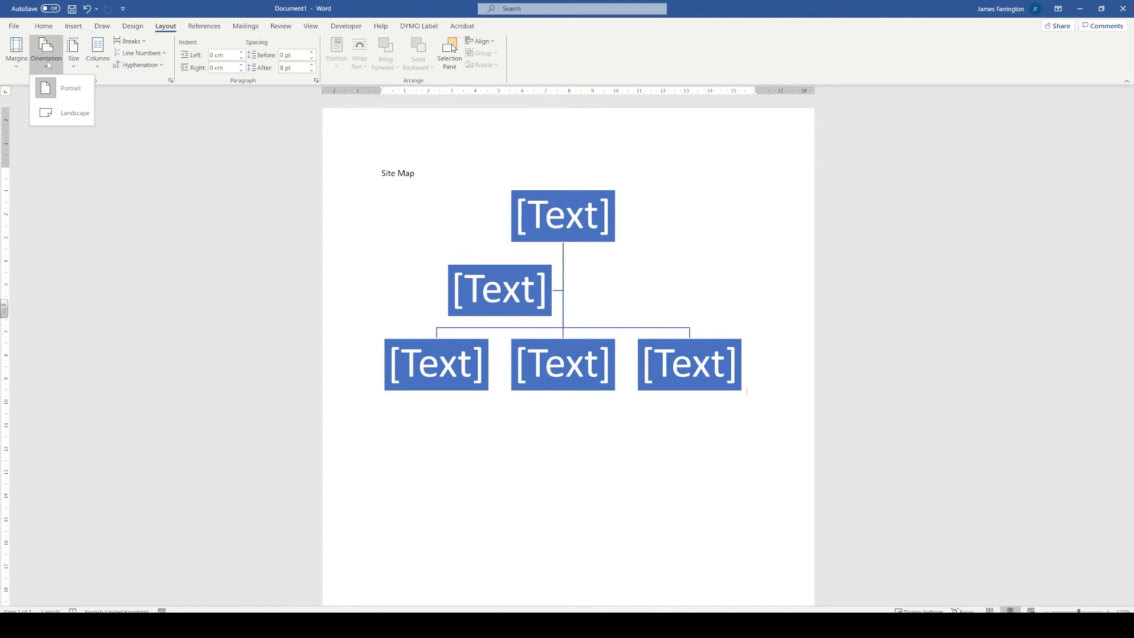
left_click(64, 116)
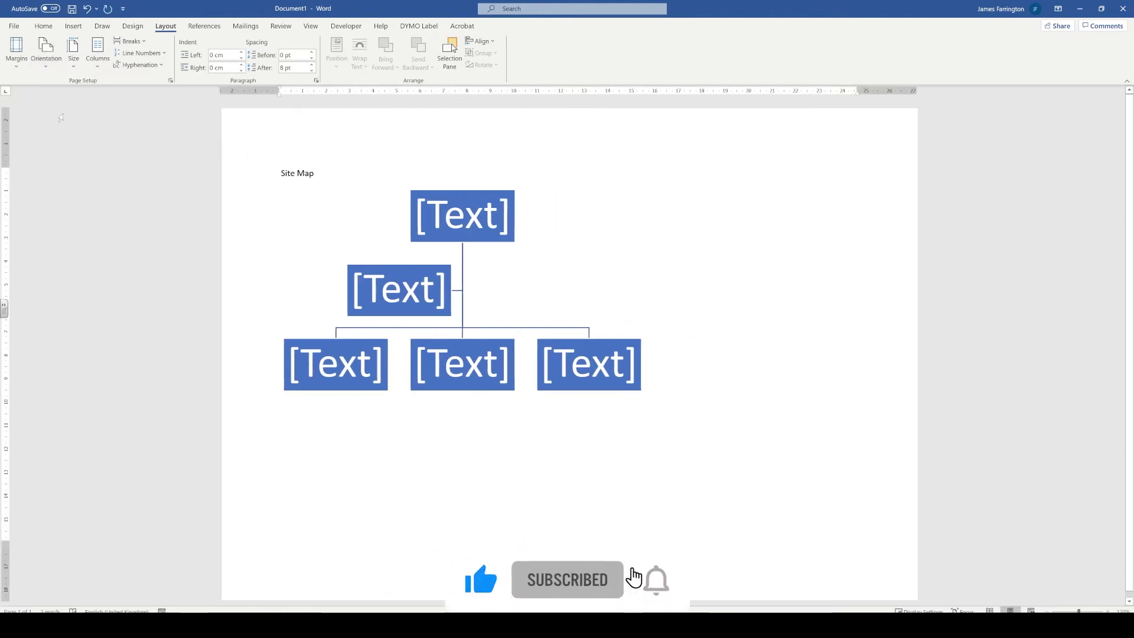
left_click(459, 214)
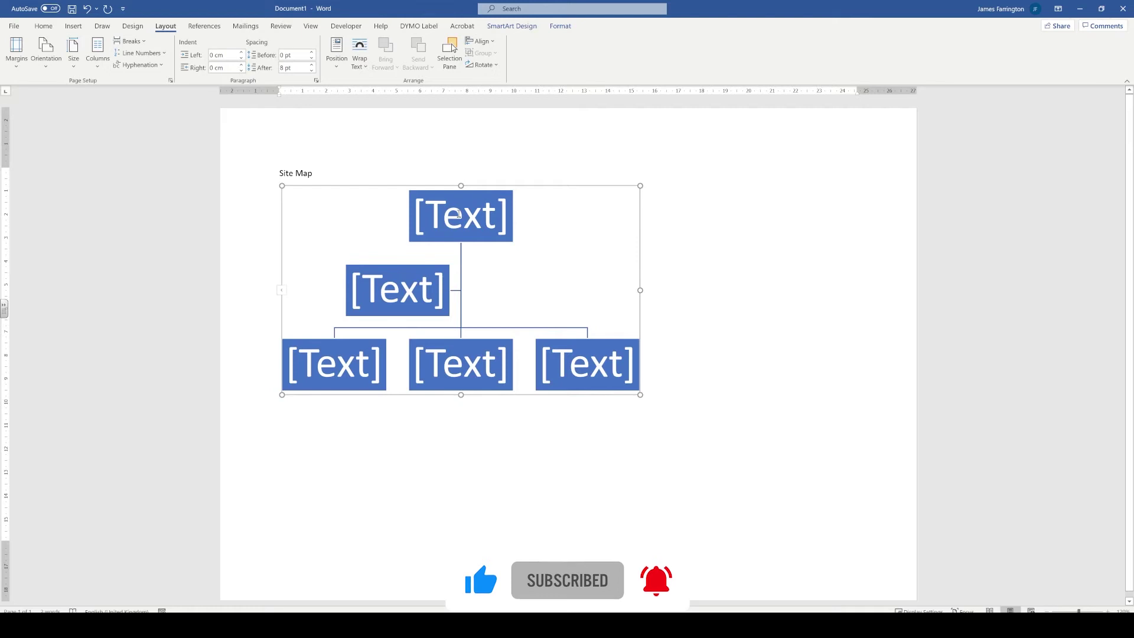
left_click(459, 214)
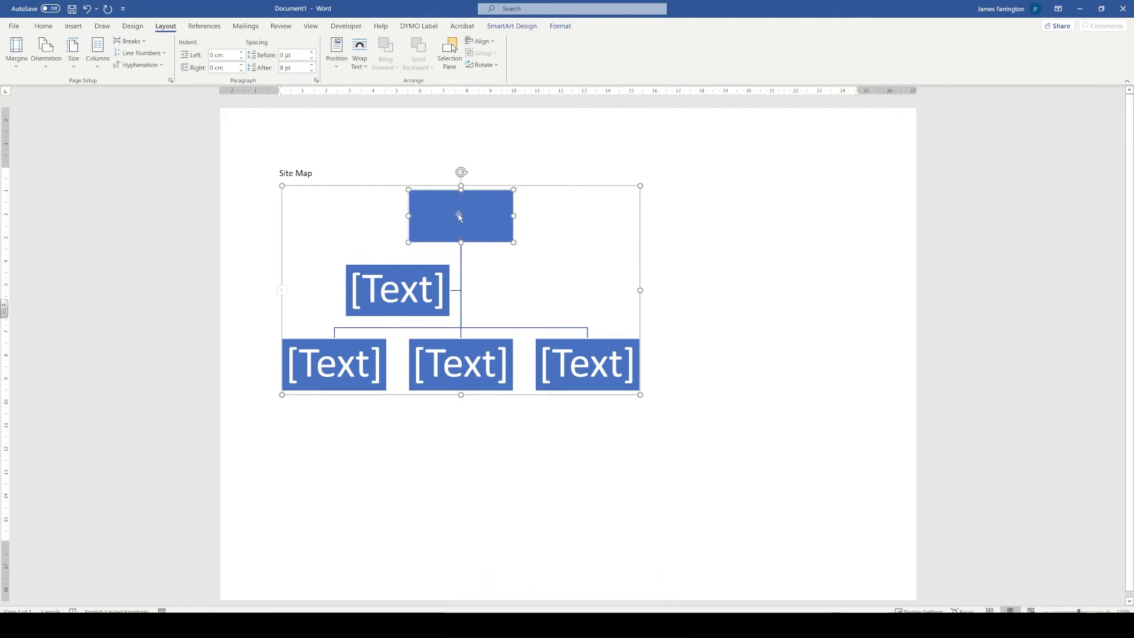
Step: Type Homepage in the top box and delete the side assistant box
type("Home")
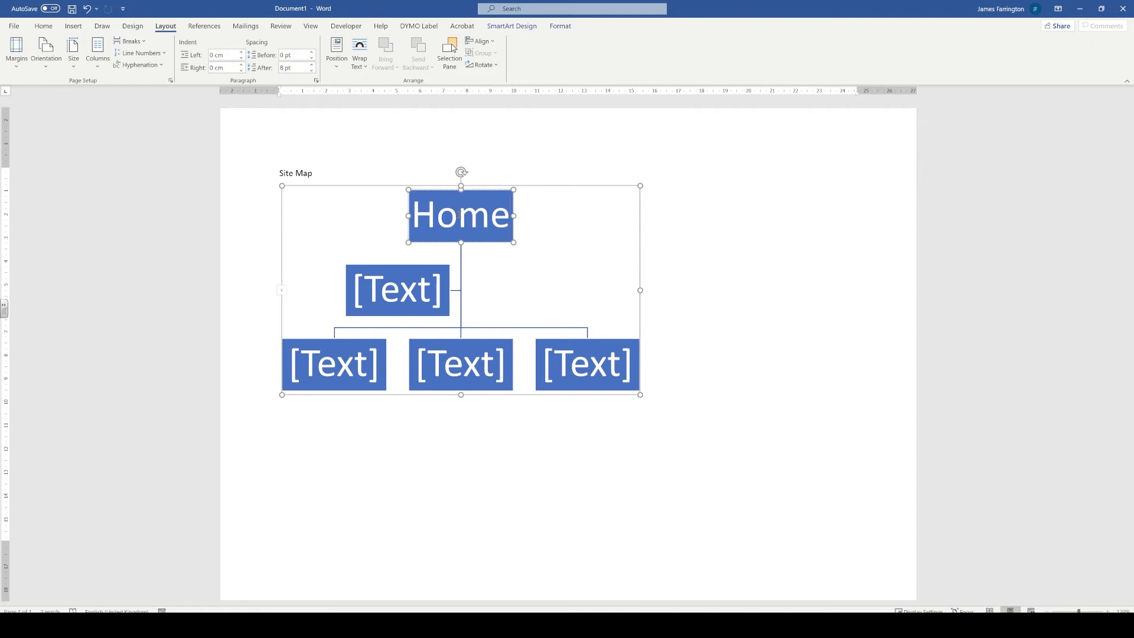
type("page")
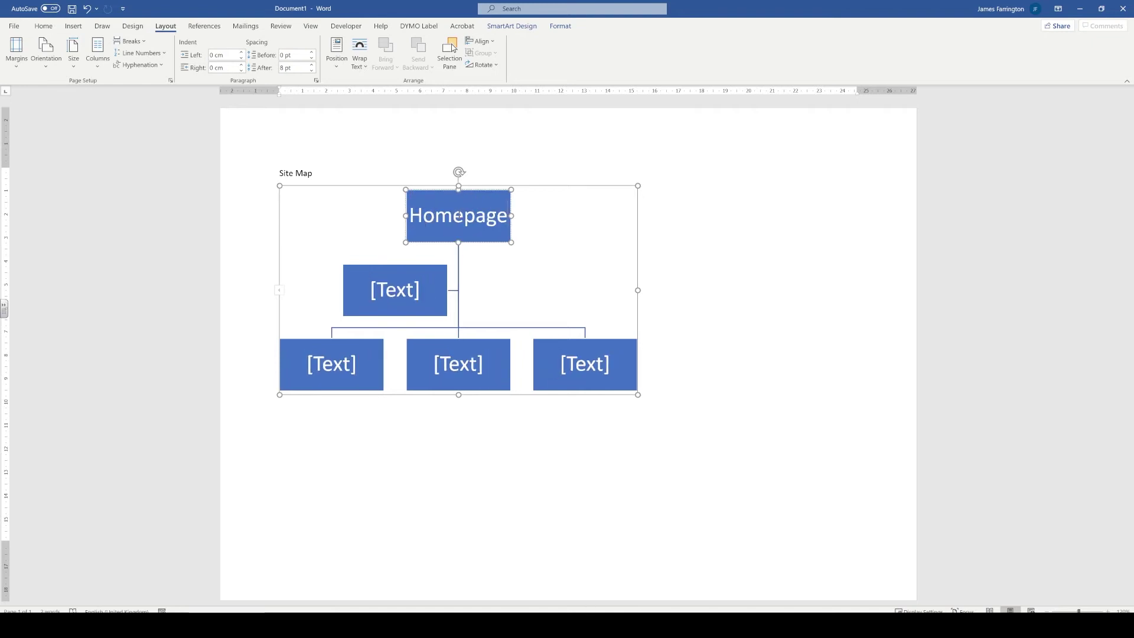
key("Return")
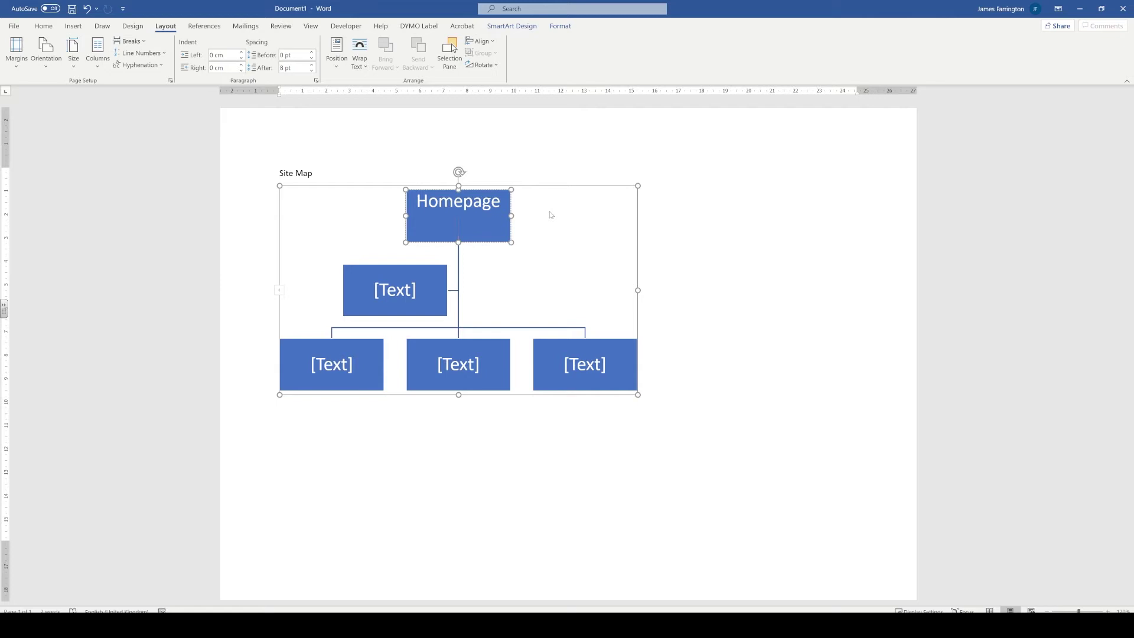
left_click(382, 274)
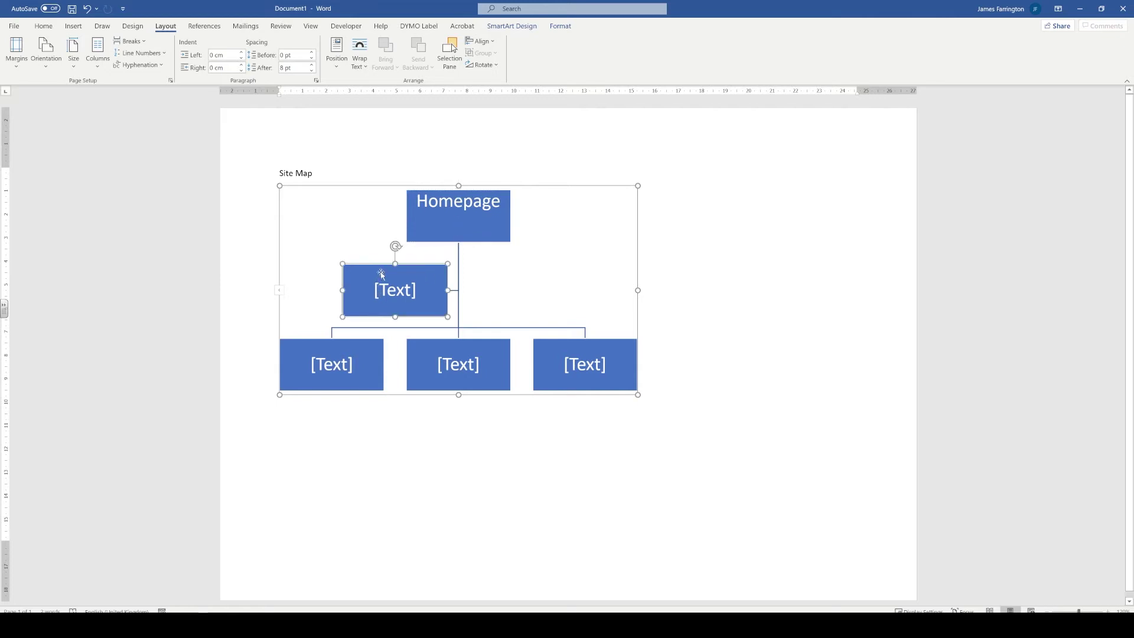
key("Delete")
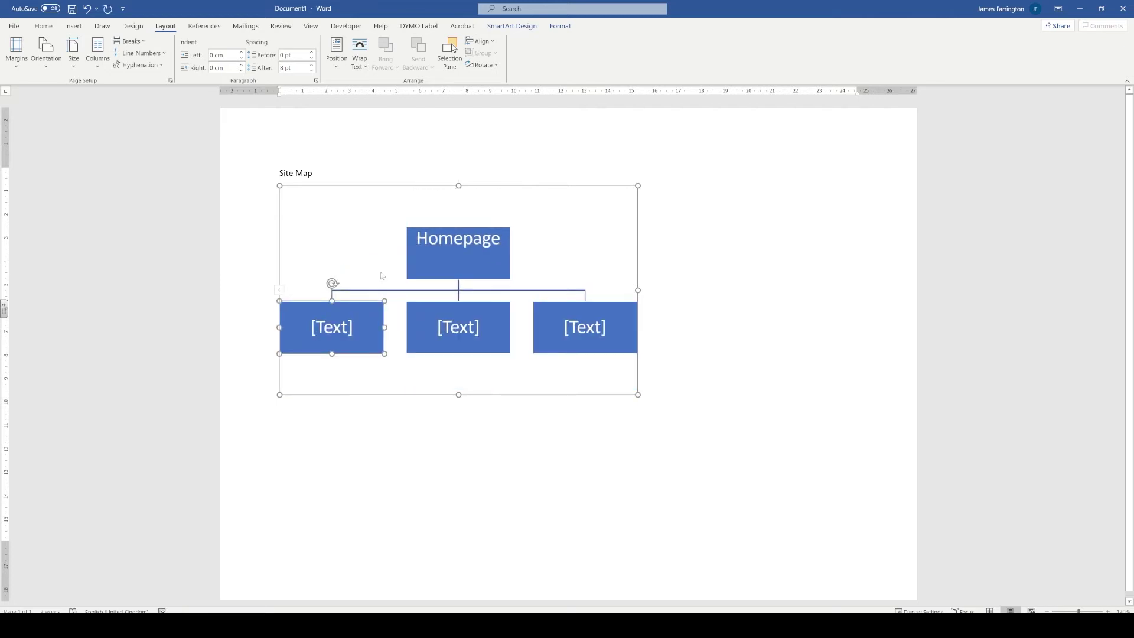
Step: Label the first two child boxes About Me and Hobbies, then reselect Homepage
left_click(568, 334)
left_click(482, 329)
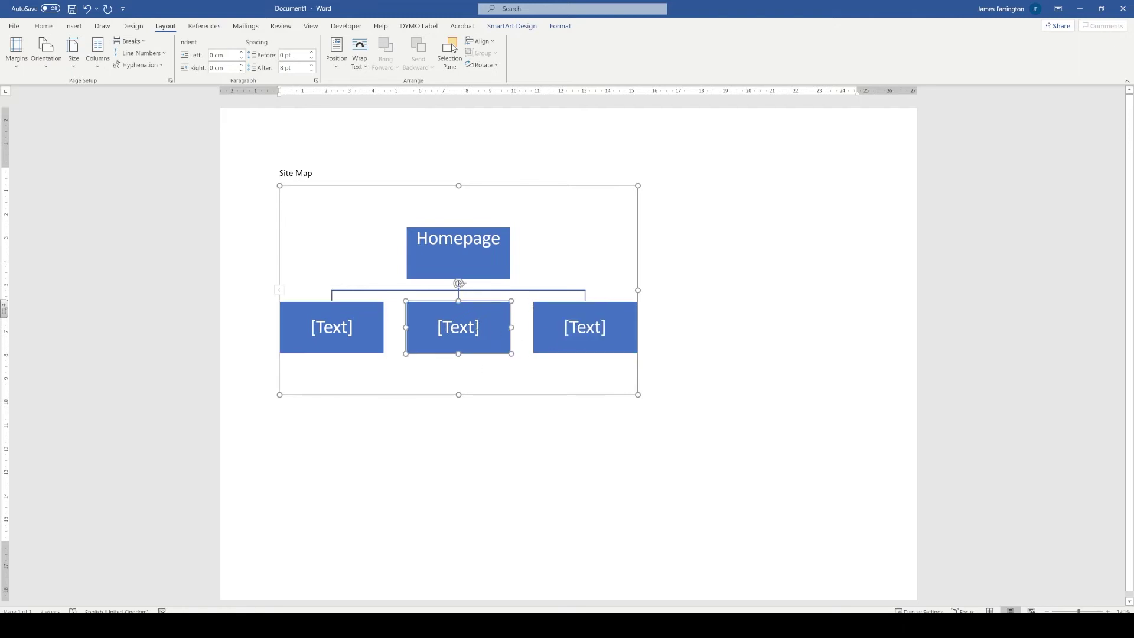
left_click(365, 328)
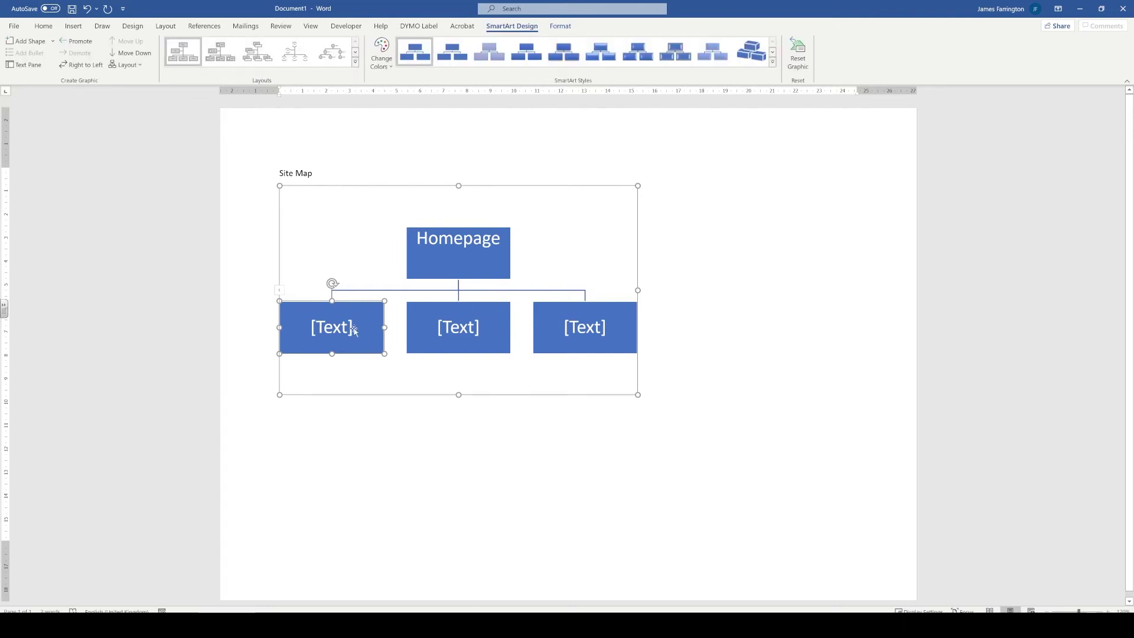
left_click(333, 334)
type("a")
key("BackSpace")
type("Abou")
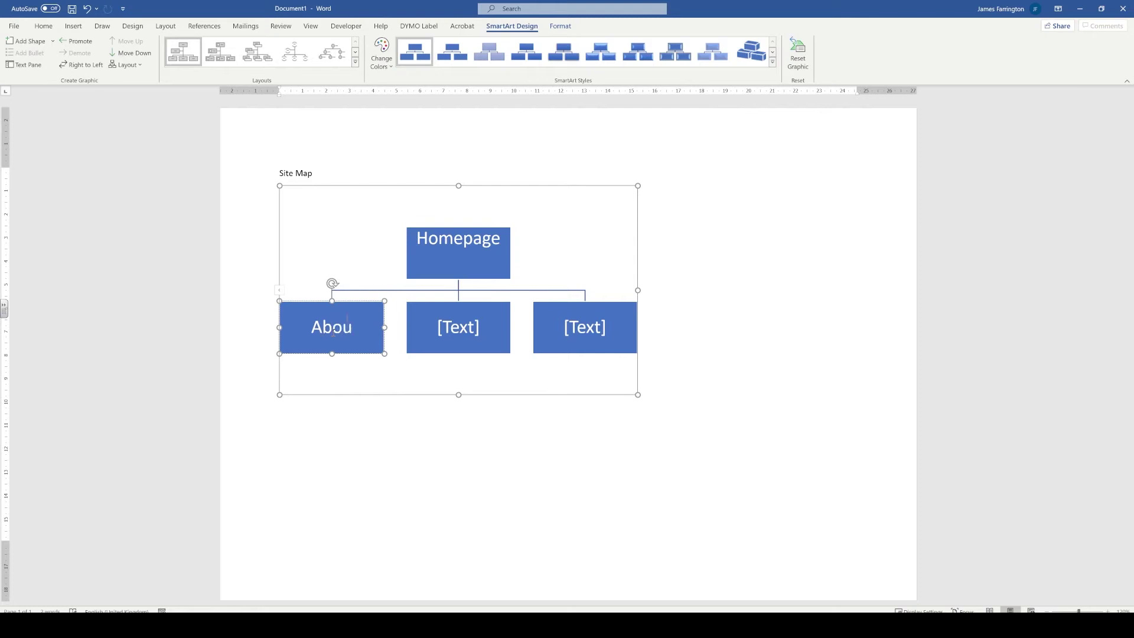
type("t Me")
left_click(455, 332)
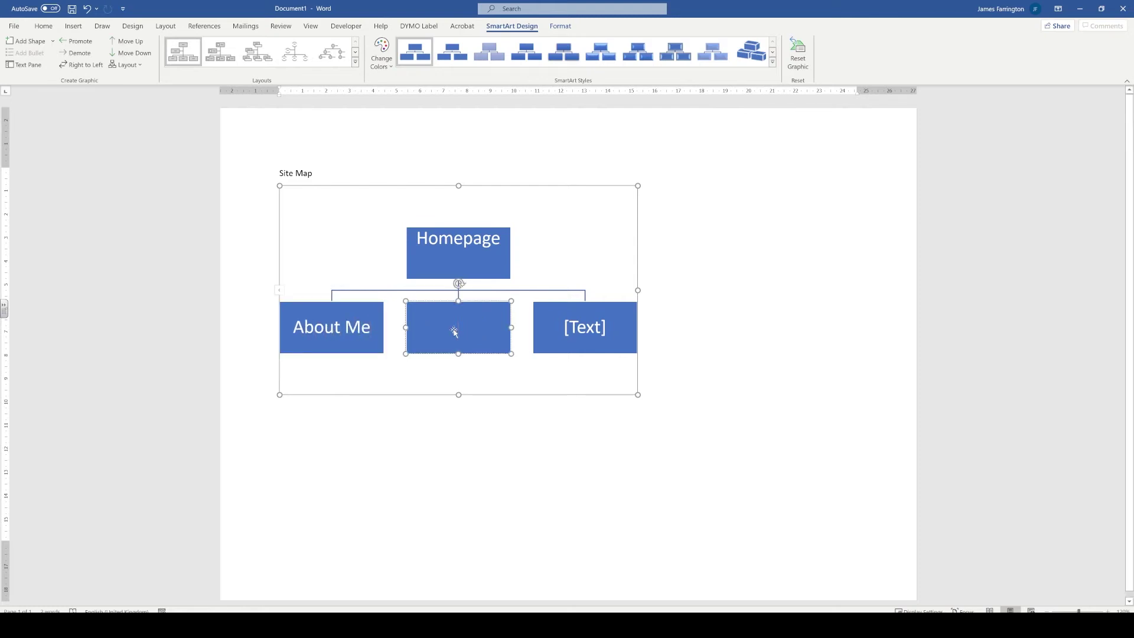
type("Hobbies")
left_click(473, 248)
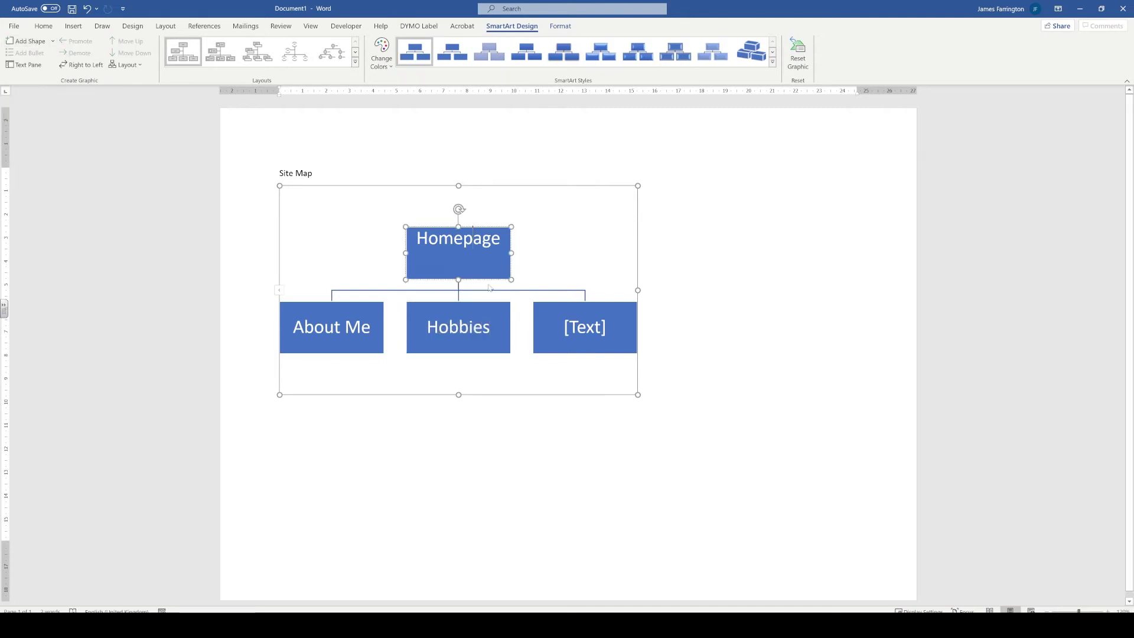
Step: Add two new child boxes beneath Homepage with Add Shape Below
left_click(53, 41)
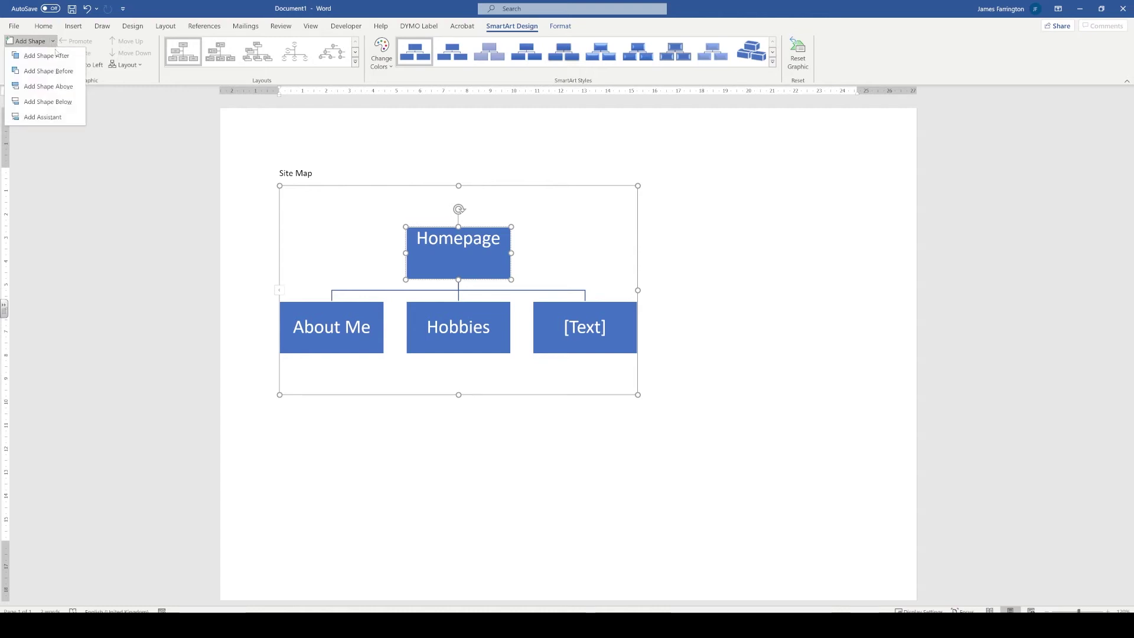
left_click(50, 103)
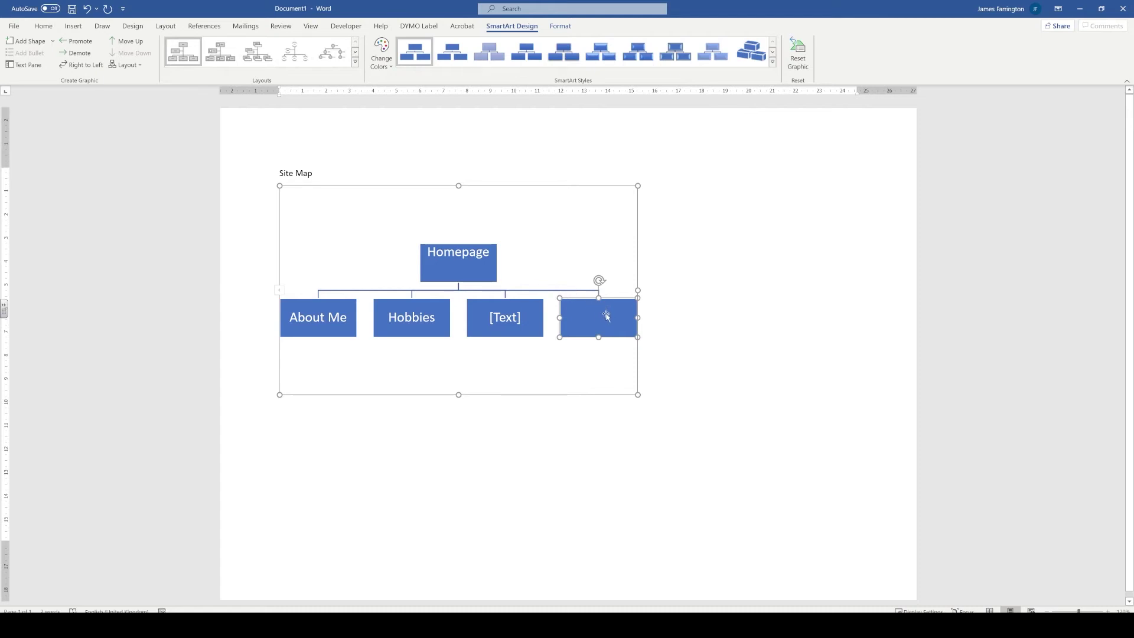
left_click(470, 277)
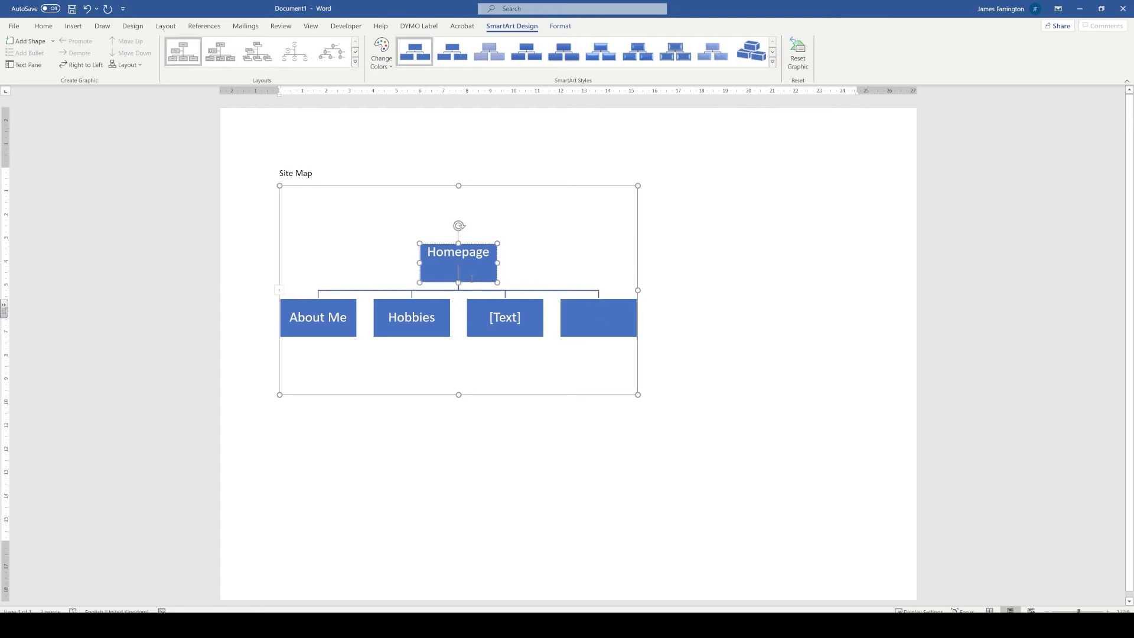
left_click(53, 41)
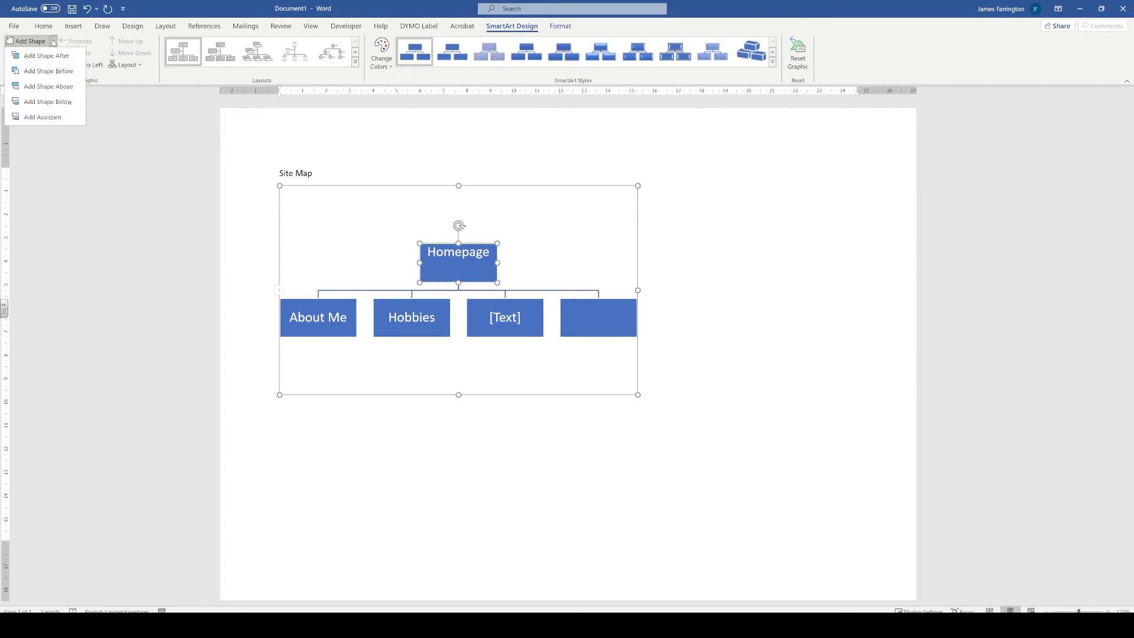
left_click(44, 103)
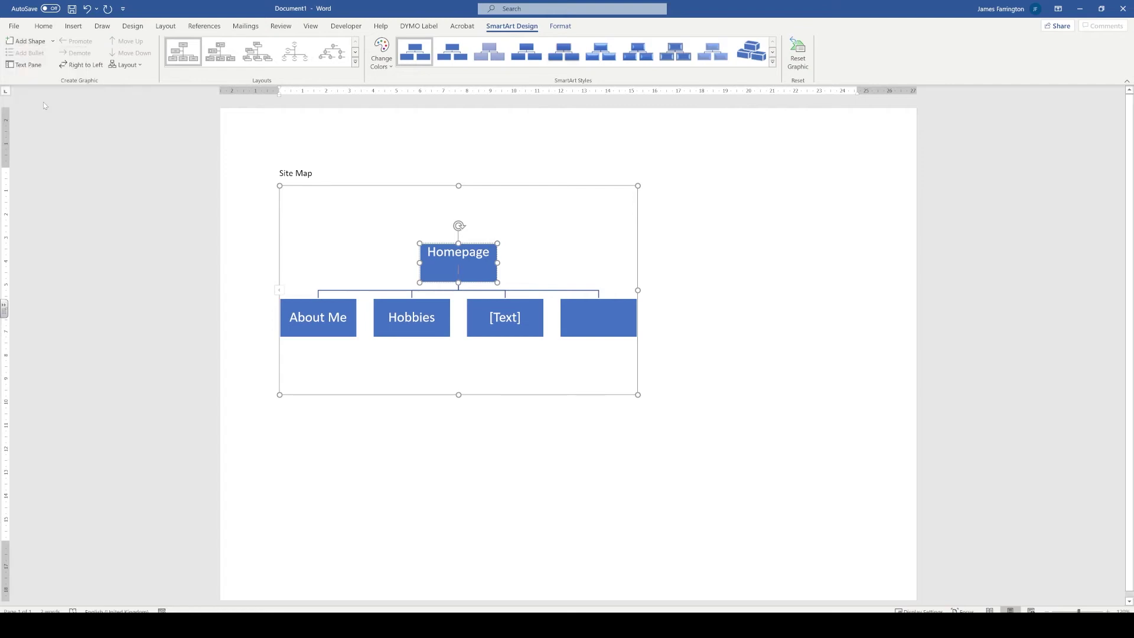
left_click(617, 355)
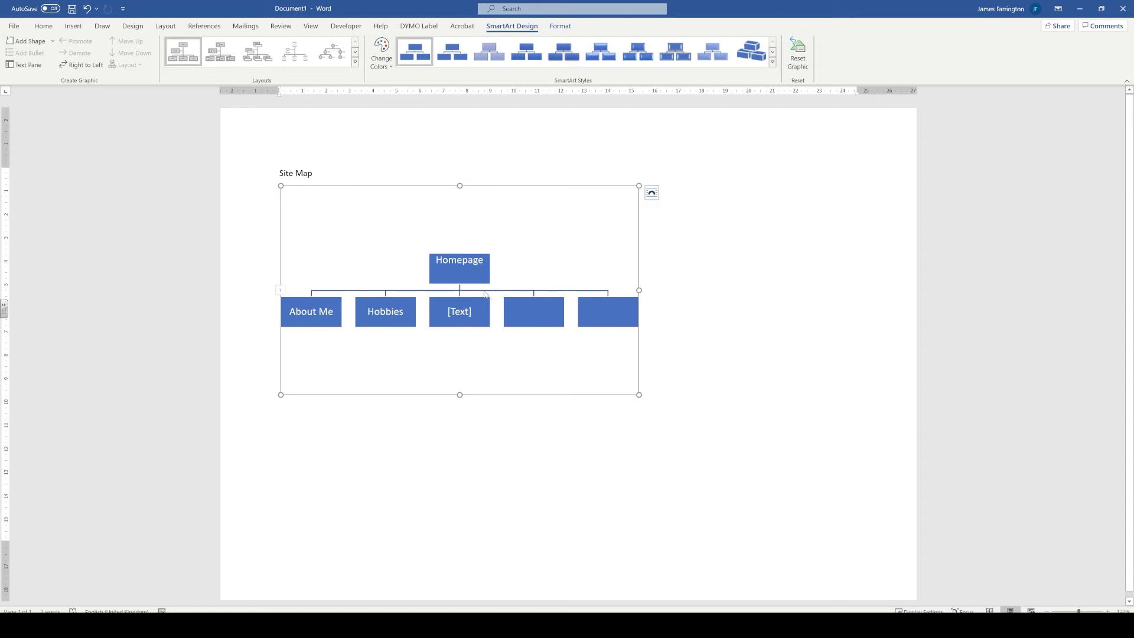
left_click(480, 260)
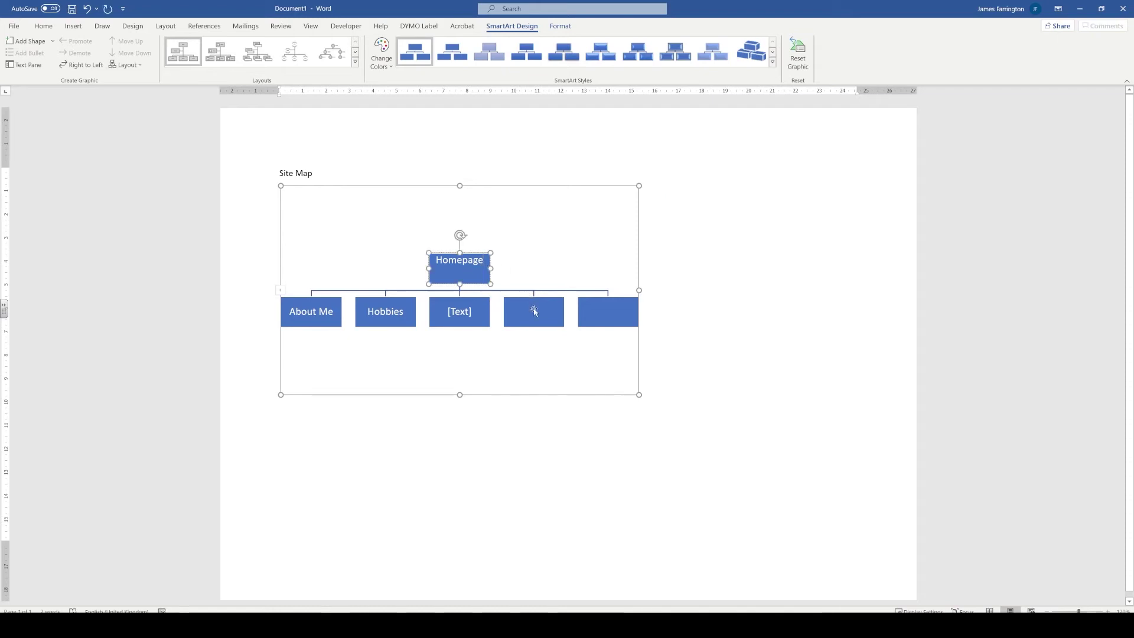
Step: Add (index.html) under Homepage and (about-me.html) on a second line under About Me
type("(")
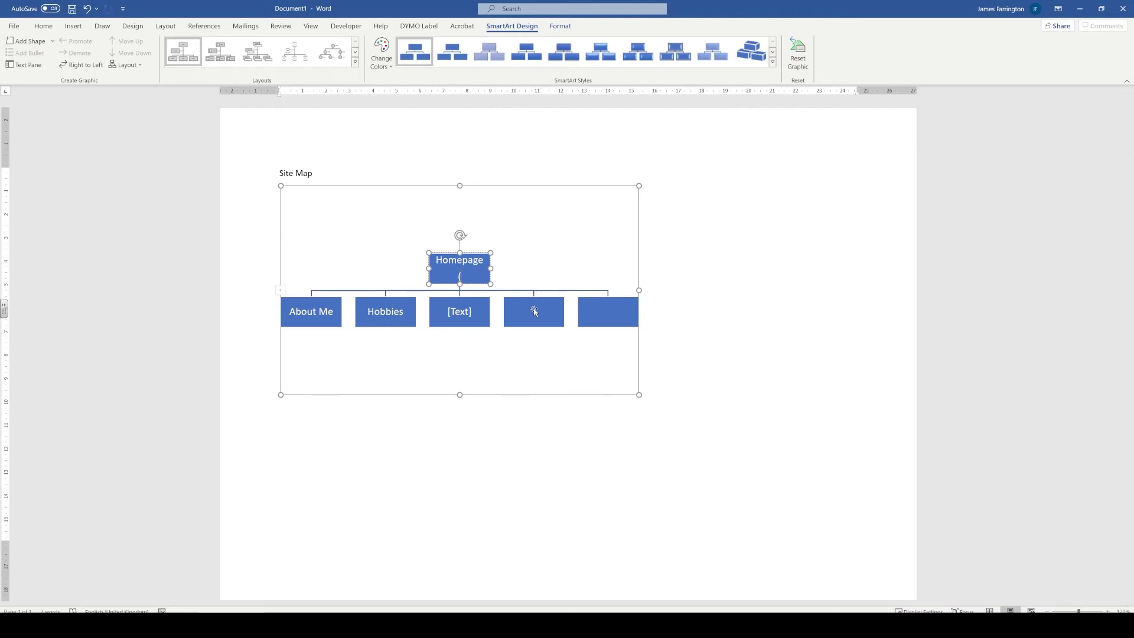
type("index.html")
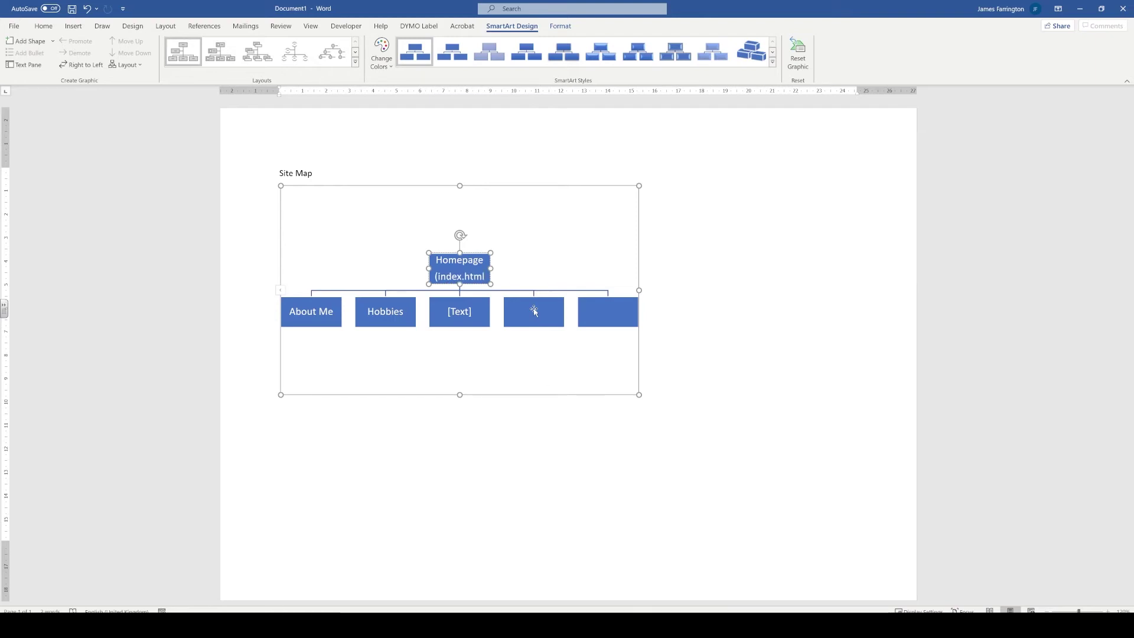
type(")")
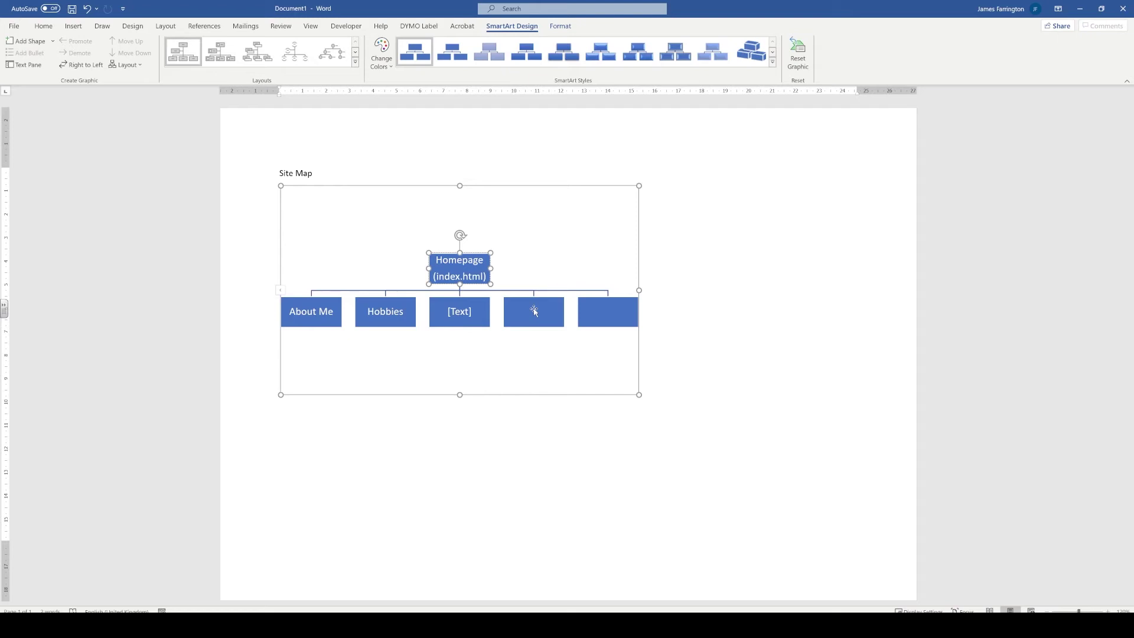
left_click(332, 315)
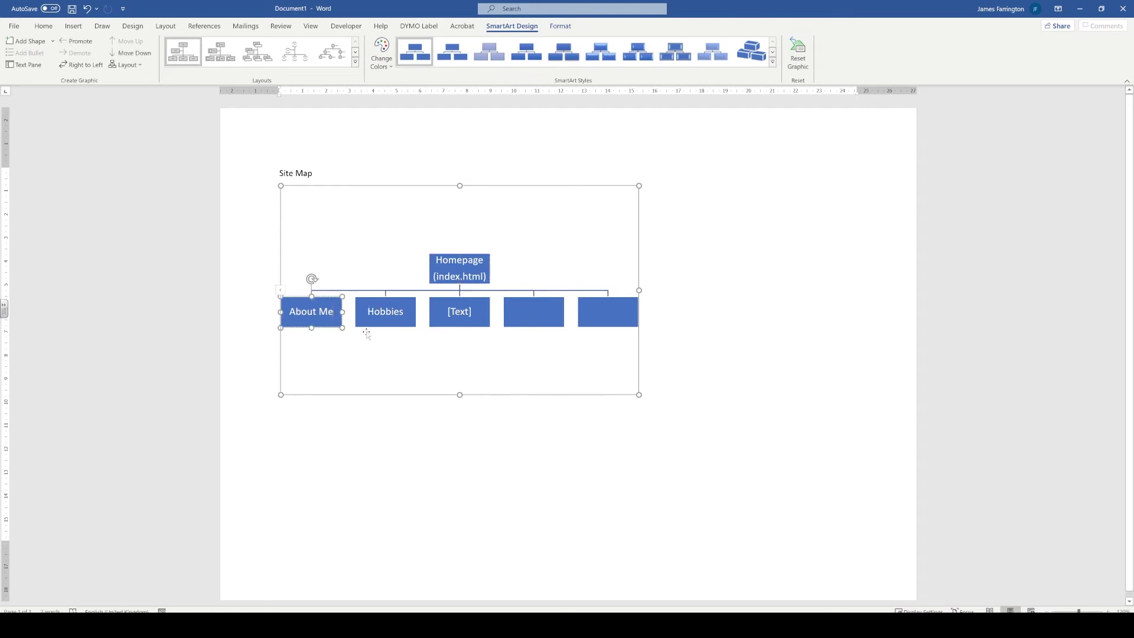
key("Return")
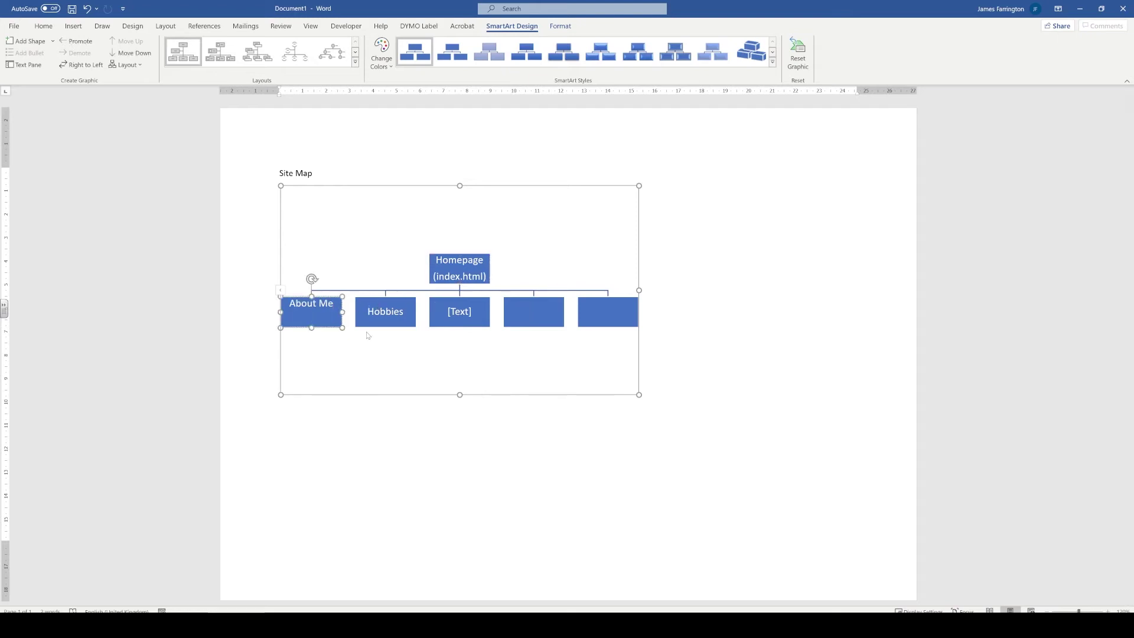
type("(about-me.html")
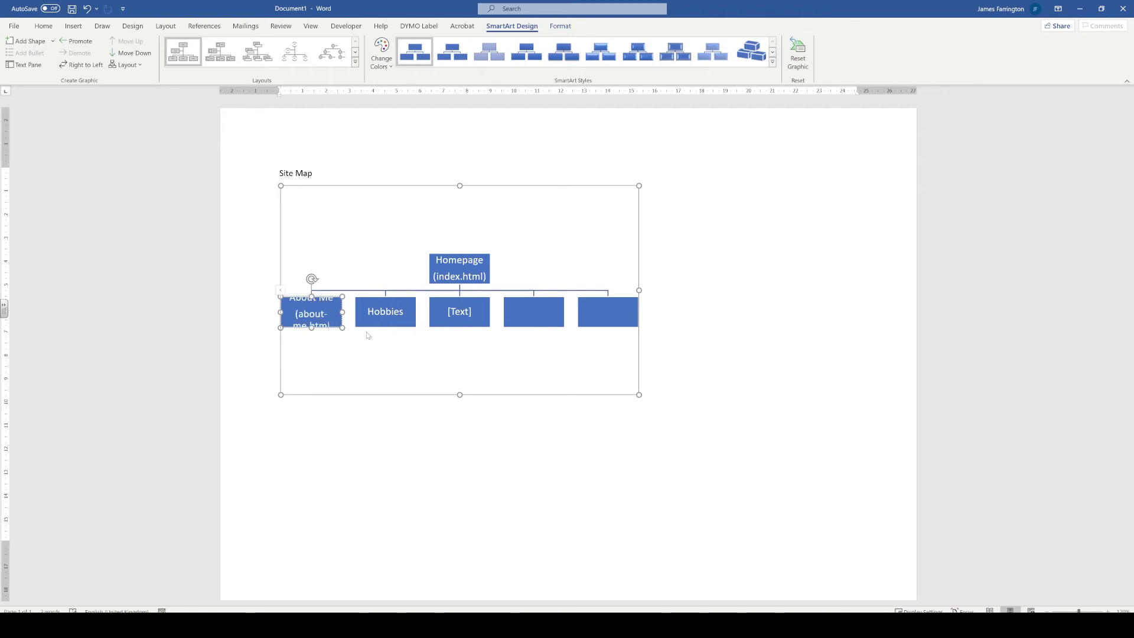
type(")")
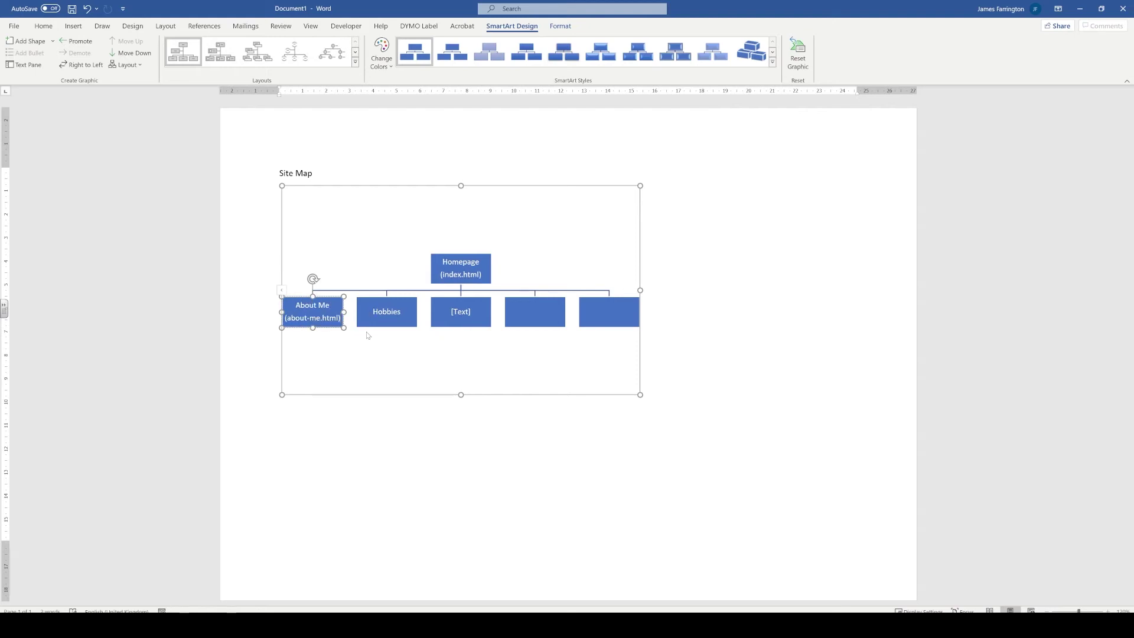
Step: Add (hobbies.html) on a new line in the Hobbies box
left_click(406, 319)
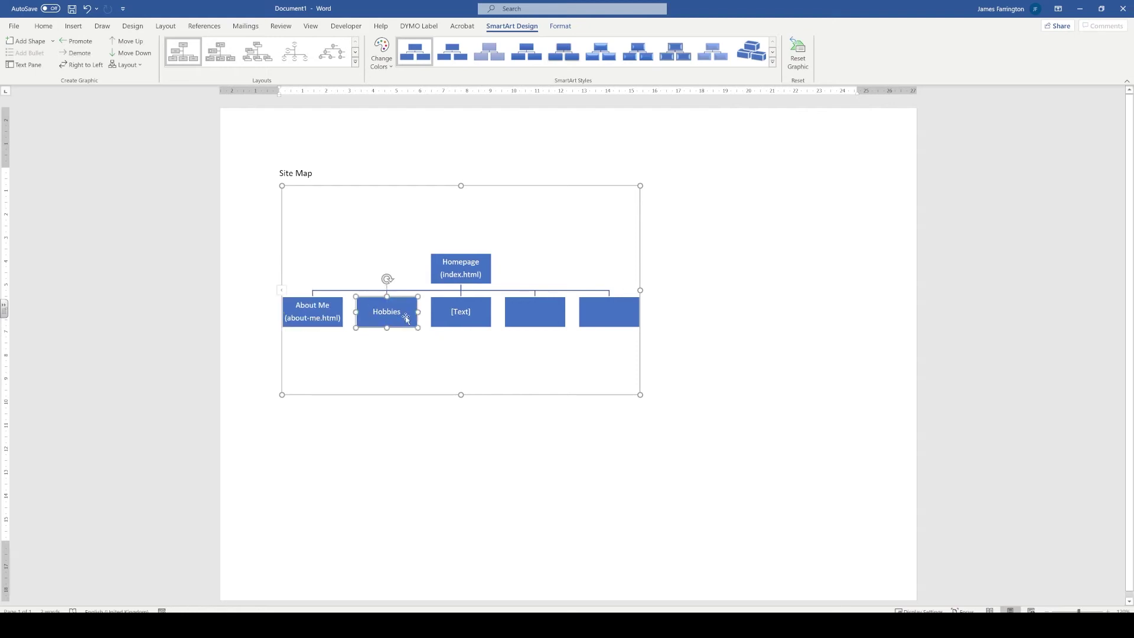
left_click(407, 319)
key("Return")
type("(")
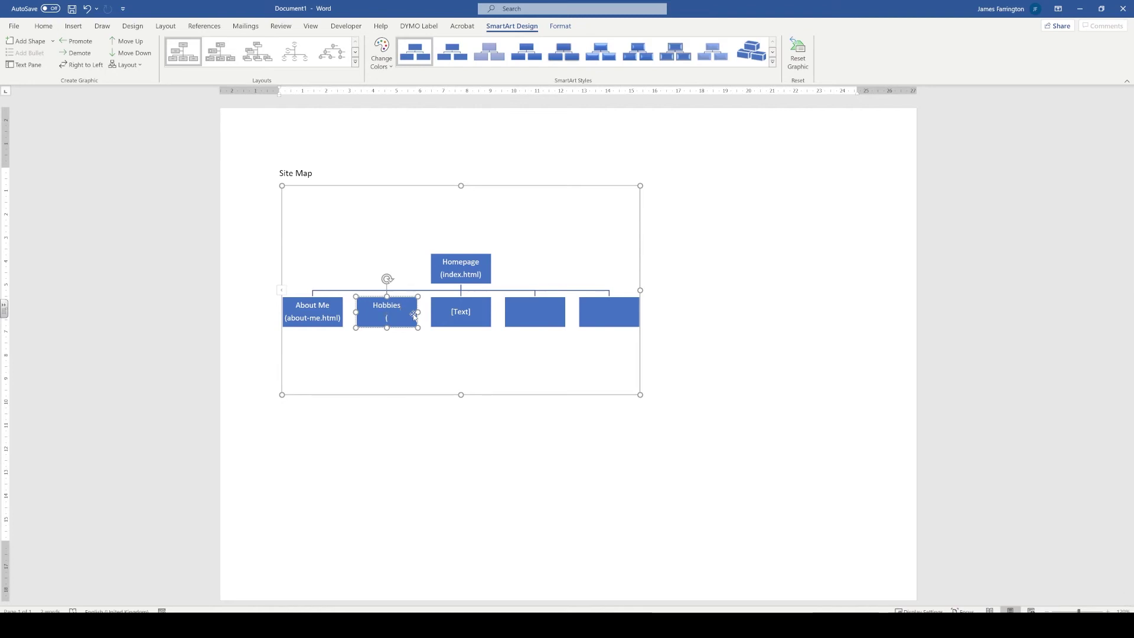
type("hobbies.html)")
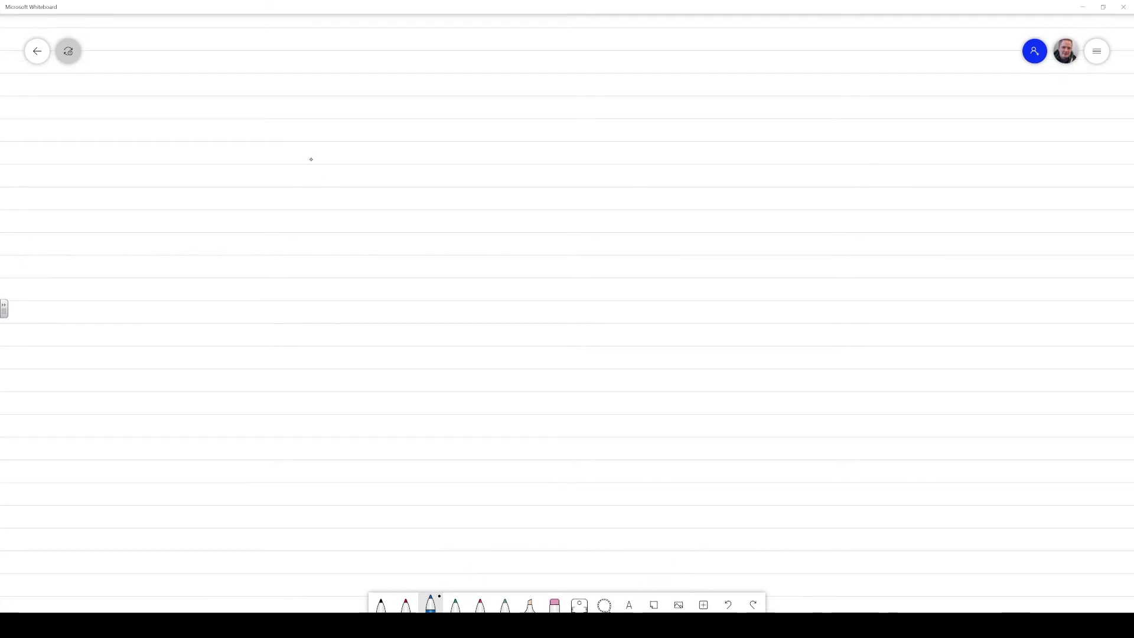
Step: Draw the browser window outline with a strip of window buttons at top right
mouse_move(300, 133)
left_mouse_down()
mouse_move(302, 465)
mouse_move(319, 478)
mouse_move(830, 473)
mouse_move(865, 74)
mouse_move(311, 71)
mouse_move(298, 78)
mouse_move(297, 149)
left_mouse_up()
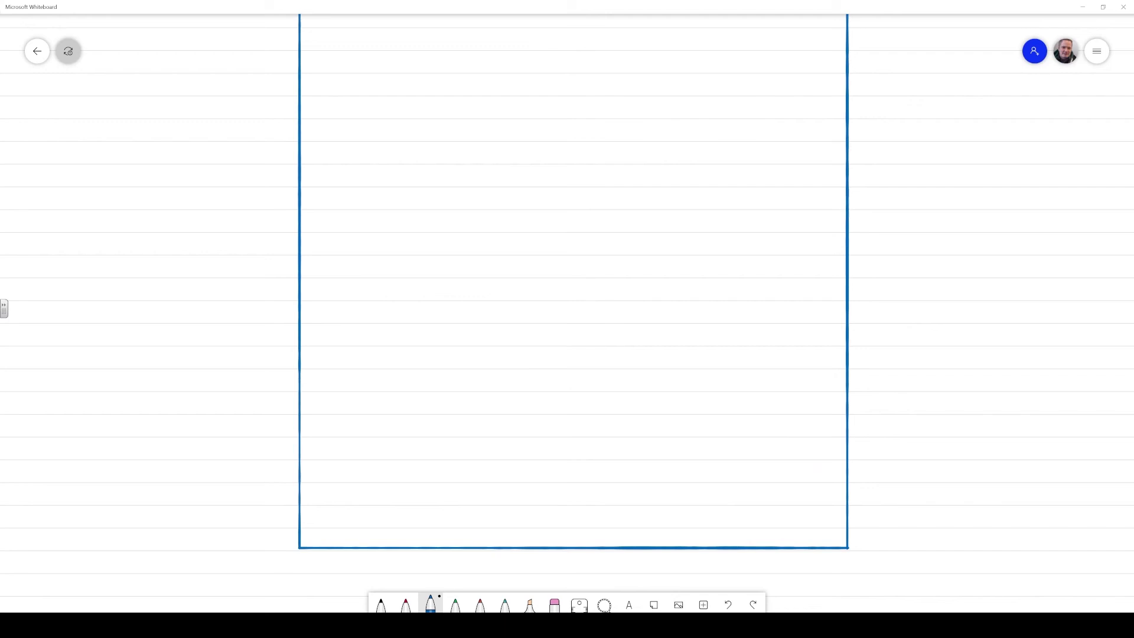
scroll(567, 295, "up", 1)
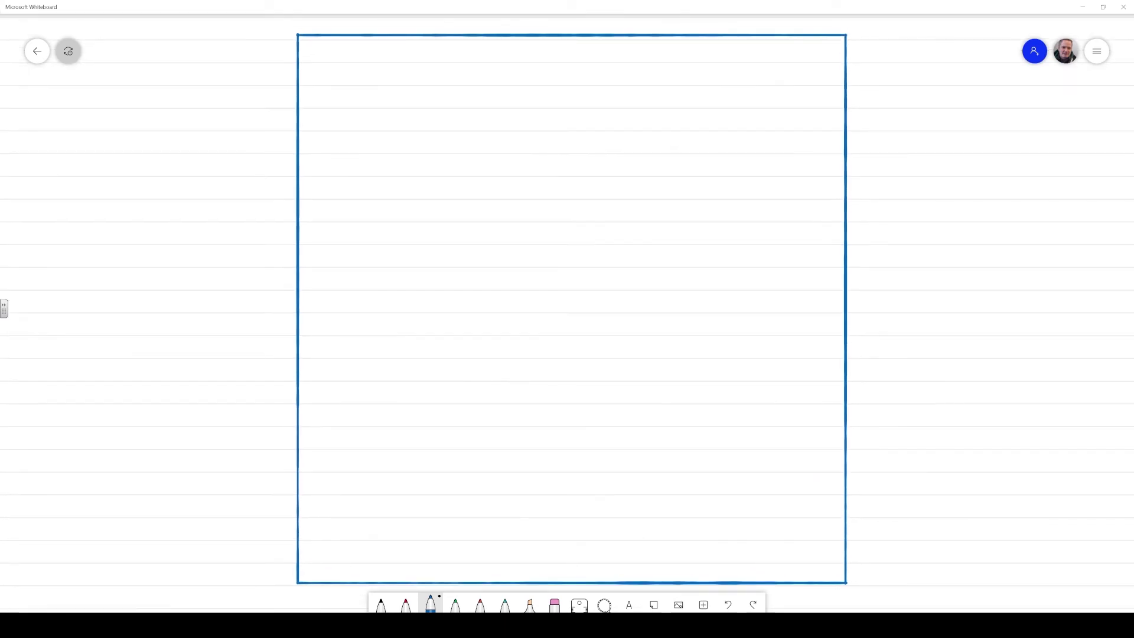
mouse_move(748, 36)
left_mouse_down()
mouse_move(764, 62)
mouse_move(842, 65)
left_mouse_up()
mouse_move(784, 37)
left_mouse_down()
mouse_move(784, 61)
mouse_move(837, 57)
mouse_move(787, 58)
mouse_move(802, 42)
mouse_move(762, 60)
left_mouse_up()
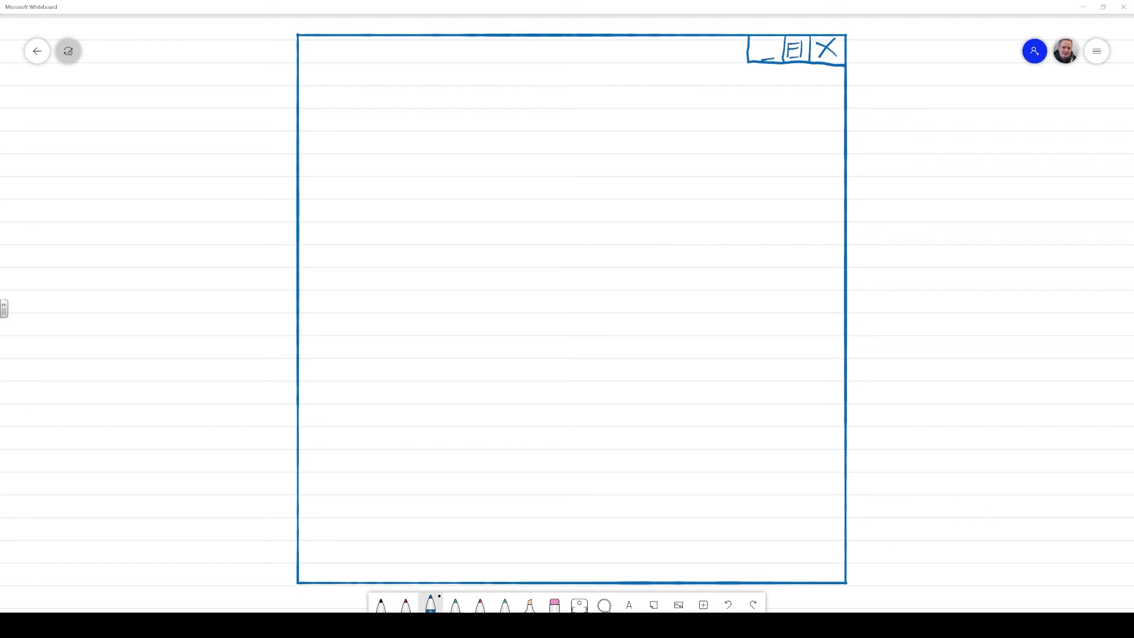
Step: Sketch circled back and forward arrows and a black divider line under the toolbar
mouse_move(341, 84)
left_mouse_down()
mouse_move(326, 98)
mouse_move(342, 107)
mouse_move(340, 74)
left_mouse_up()
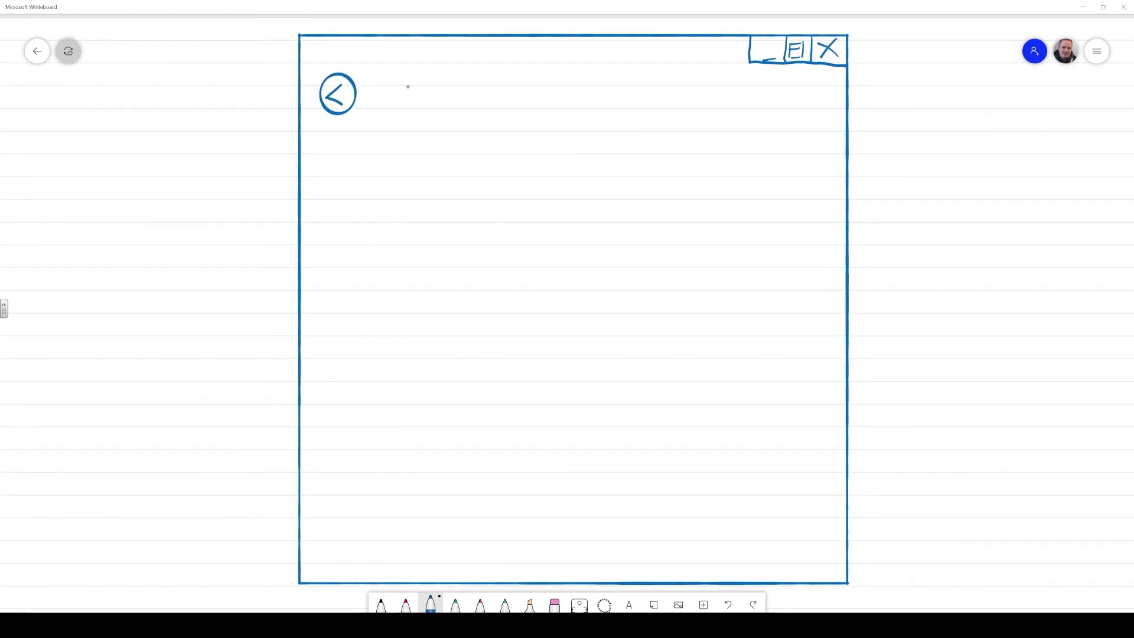
mouse_move(408, 87)
left_mouse_down()
mouse_move(404, 109)
mouse_move(388, 76)
mouse_move(407, 72)
mouse_move(452, 108)
mouse_move(558, 109)
mouse_move(679, 101)
mouse_move(703, 68)
mouse_move(449, 86)
left_mouse_up()
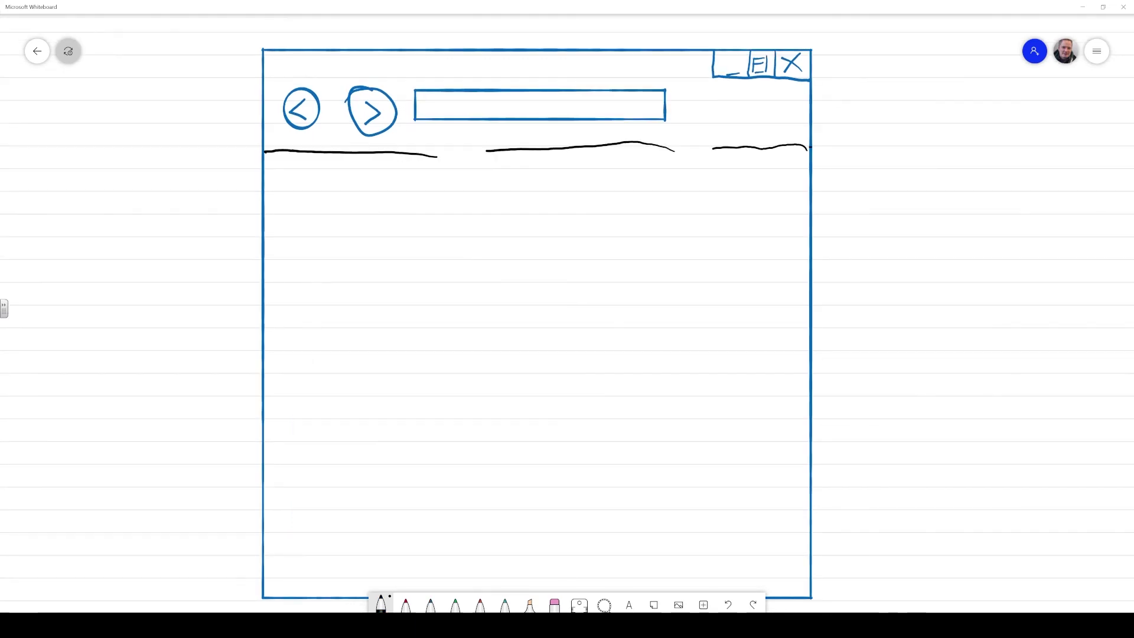
left_click_drag(495, 150, 430, 148)
left_click_drag(732, 148, 630, 145)
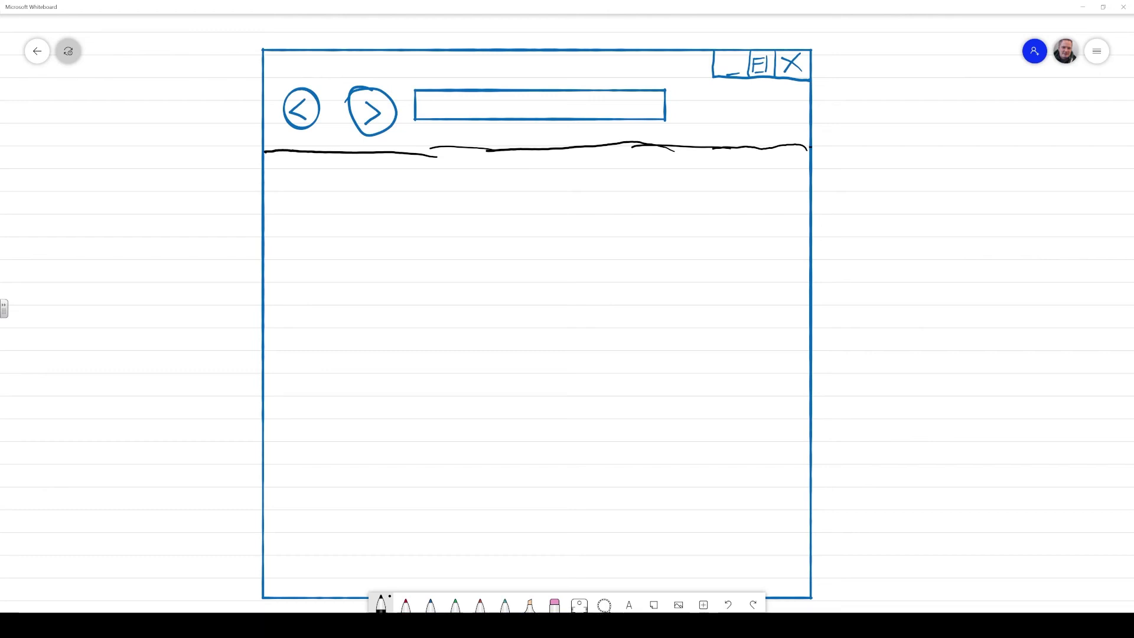
Step: Draw an X-crossed logo box with a pointer labelled 'logo', plus a long box beneath
mouse_move(291, 169)
left_mouse_down()
mouse_move(281, 218)
mouse_move(337, 178)
mouse_move(302, 171)
mouse_move(331, 217)
left_mouse_up()
left_click_drag(337, 173, 295, 213)
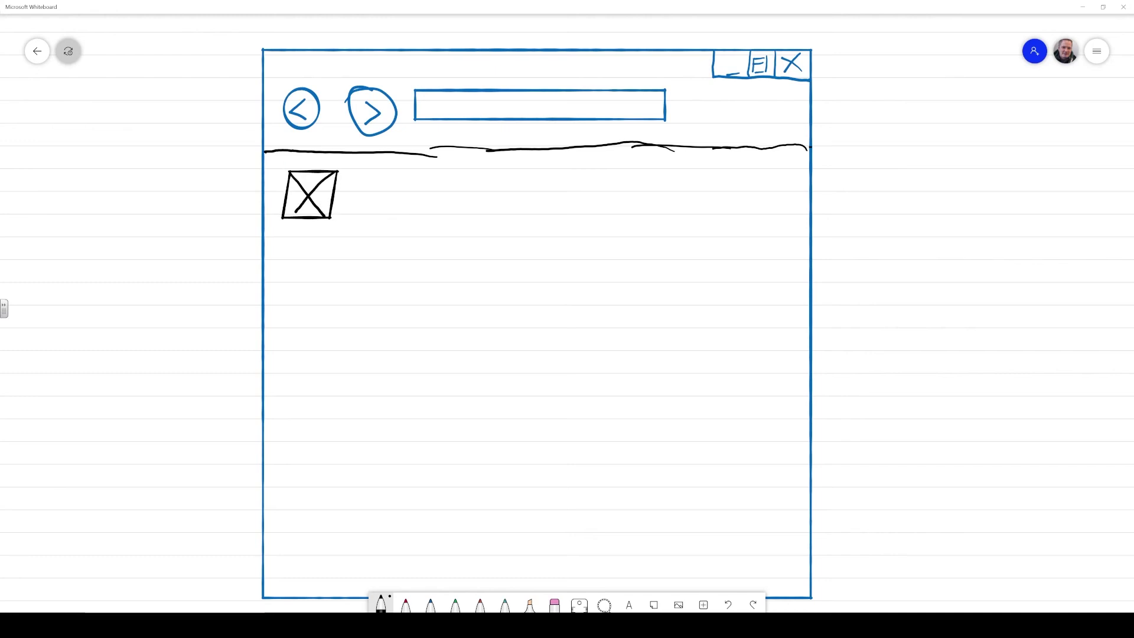
left_click_drag(286, 198, 254, 201)
mouse_move(159, 161)
left_mouse_down()
mouse_move(152, 189)
mouse_move(183, 189)
mouse_move(166, 200)
mouse_move(195, 186)
left_mouse_up()
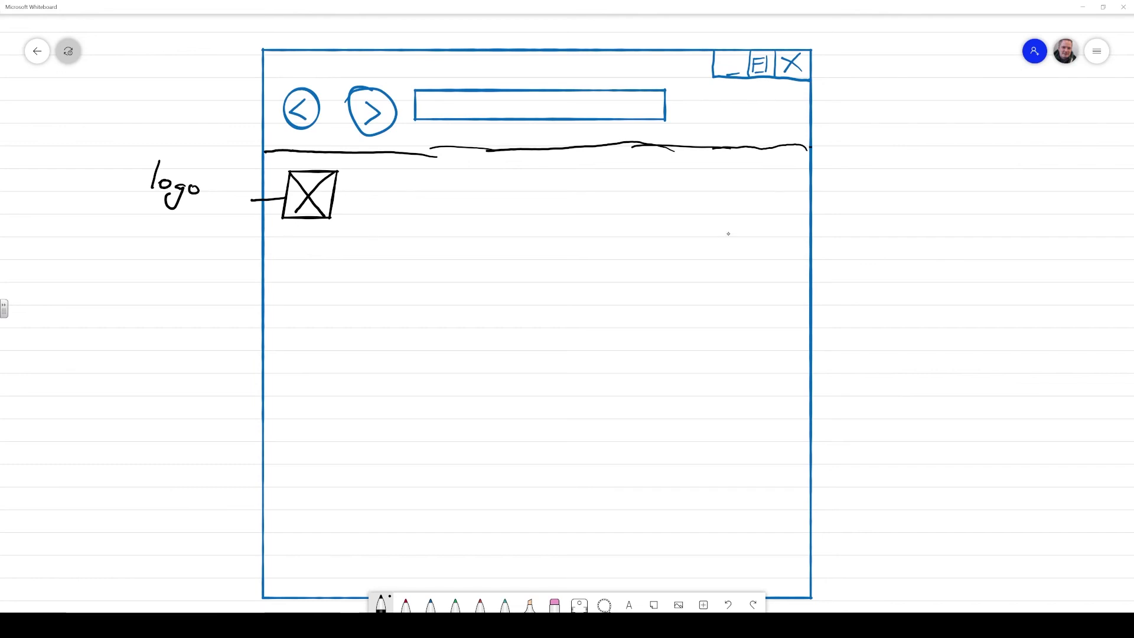
mouse_move(746, 226)
left_mouse_down()
mouse_move(744, 249)
mouse_move(321, 252)
mouse_move(398, 219)
mouse_move(748, 223)
left_mouse_up()
Step: Divide the long box into navigation sections and draw a pointer line up-right
left_click_drag(668, 227, 667, 252)
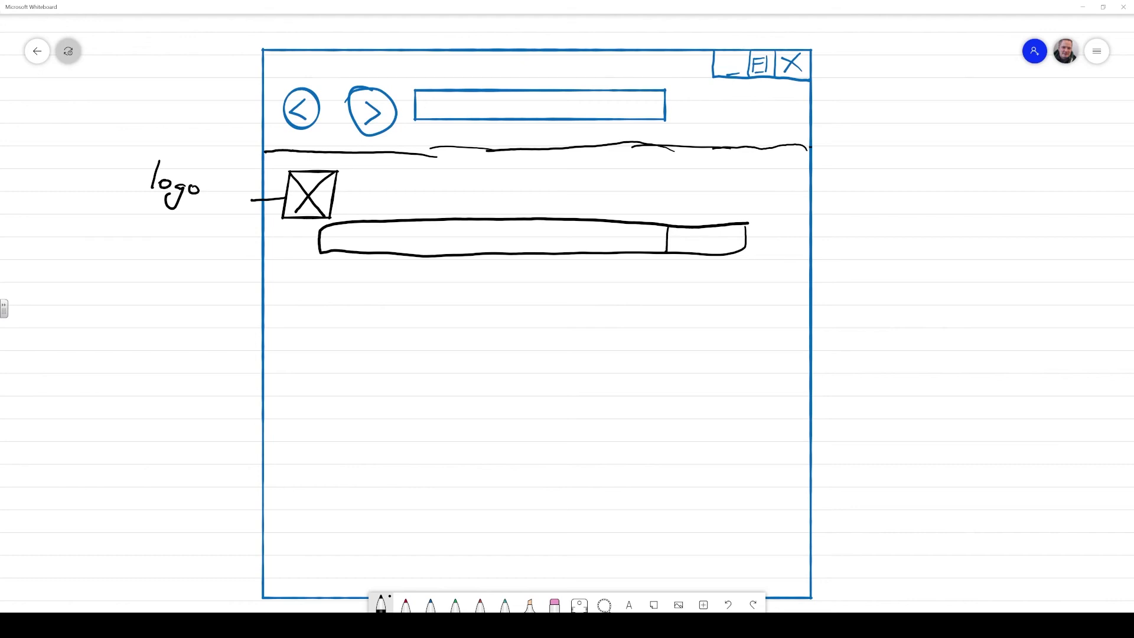
mouse_move(591, 223)
left_mouse_down()
mouse_move(587, 244)
mouse_move(498, 253)
left_mouse_up()
mouse_move(454, 223)
left_mouse_down()
mouse_move(449, 249)
mouse_move(365, 258)
left_mouse_up()
mouse_move(748, 225)
left_mouse_down()
mouse_move(841, 167)
mouse_move(849, 143)
mouse_move(862, 142)
mouse_move(877, 168)
mouse_move(886, 154)
mouse_move(889, 168)
left_mouse_up()
Step: Handwrite the label 'Navigation bar' at the pointer's end
left_click_drag(899, 159, 893, 181)
left_click_drag(909, 159, 915, 171)
left_click_drag(910, 158, 929, 158)
left_click_drag(934, 167, 942, 166)
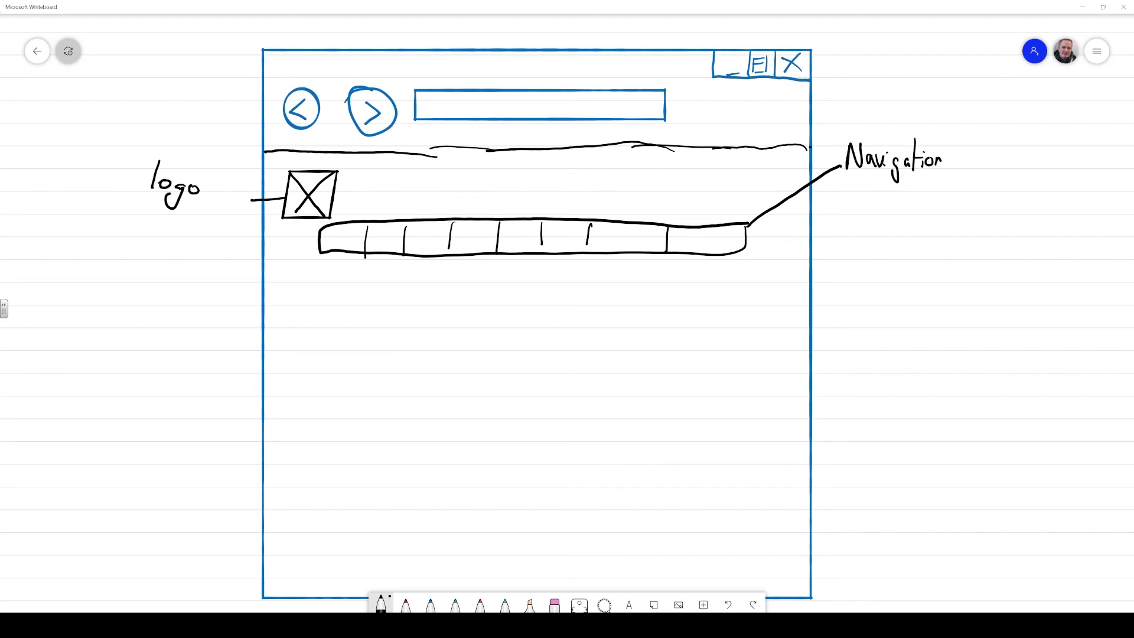
left_click_drag(855, 171, 866, 190)
mouse_move(878, 186)
left_mouse_down()
mouse_move(870, 191)
mouse_move(897, 183)
left_mouse_up()
Step: Write the note 'Background Colour Green' under the Navigation bar label
mouse_move(838, 209)
left_mouse_down()
mouse_move(834, 237)
mouse_move(867, 236)
left_mouse_up()
mouse_move(877, 220)
left_mouse_down()
mouse_move(887, 255)
mouse_move(916, 236)
left_mouse_up()
left_click_drag(918, 232, 932, 237)
mouse_move(938, 211)
left_mouse_down()
mouse_move(940, 245)
mouse_move(979, 230)
left_mouse_up()
mouse_move(989, 210)
left_mouse_down()
mouse_move(988, 239)
mouse_move(997, 229)
left_mouse_up()
mouse_move(1003, 226)
left_mouse_down()
mouse_move(1054, 244)
mouse_move(1064, 230)
left_mouse_up()
left_click_drag(1065, 233, 1085, 235)
left_click_drag(1083, 236, 1093, 236)
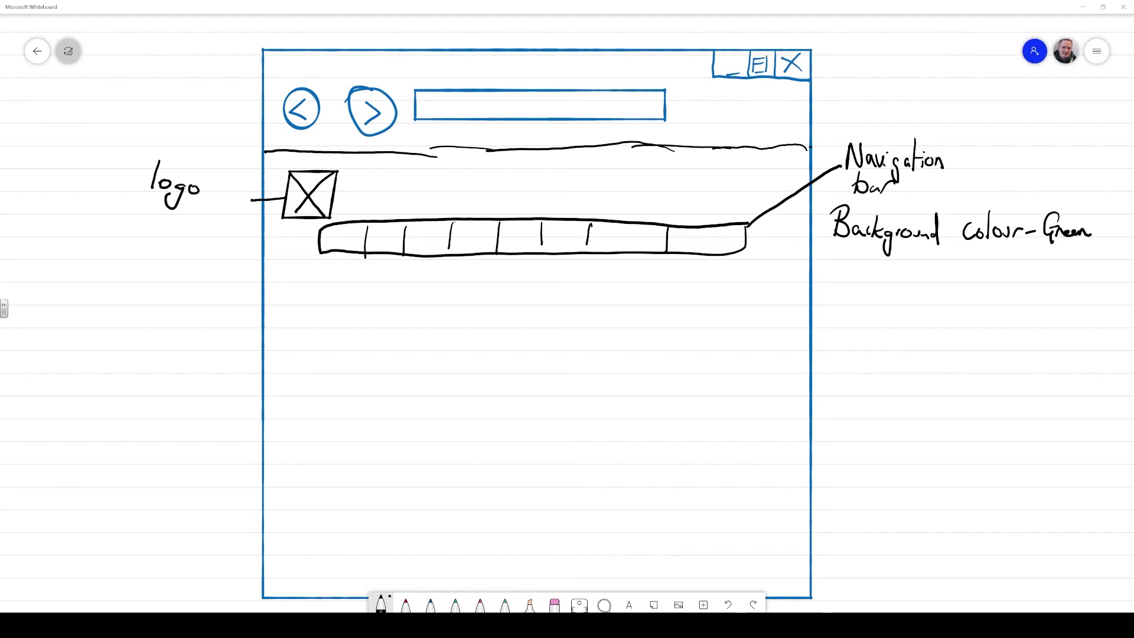
Step: Write the note 'Text colour - Black' below it
left_click_drag(837, 239, 834, 260)
mouse_move(826, 239)
left_mouse_down()
mouse_move(852, 236)
mouse_move(864, 260)
left_mouse_up()
mouse_move(872, 236)
left_mouse_down()
mouse_move(868, 262)
mouse_move(878, 250)
mouse_move(909, 260)
left_mouse_up()
left_click_drag(920, 249, 926, 260)
left_click_drag(933, 251, 944, 258)
left_click_drag(944, 251, 952, 251)
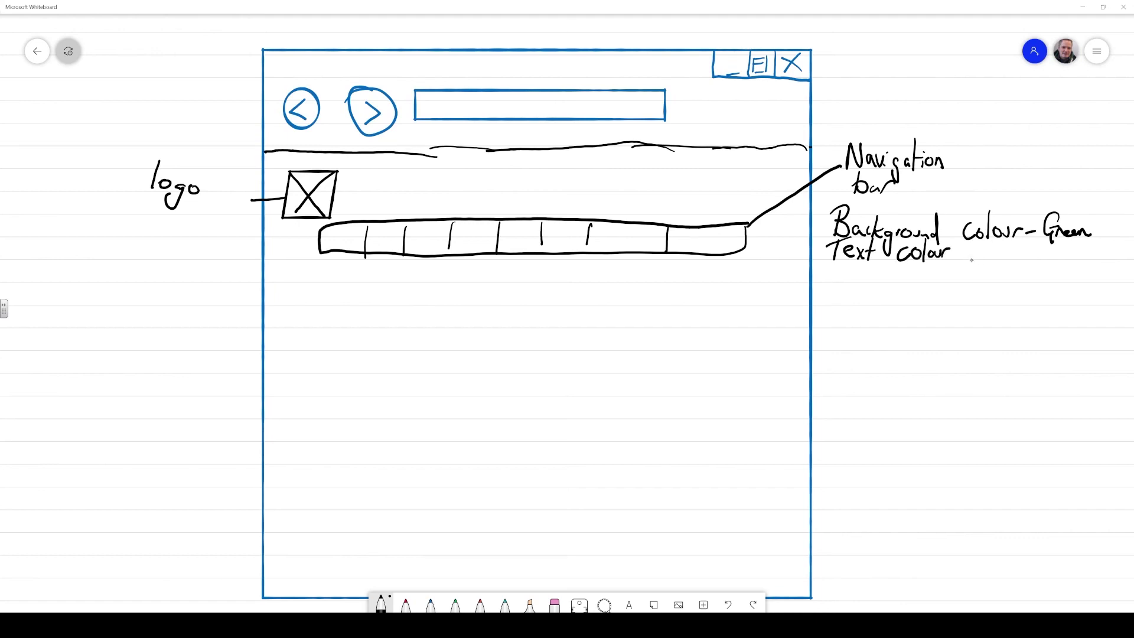
left_click_drag(968, 253, 1004, 261)
mouse_move(1019, 251)
left_mouse_down()
mouse_move(1025, 261)
mouse_move(1048, 255)
left_mouse_up()
Step: Write the note 'Font size - 16 px' below it
mouse_move(833, 264)
left_mouse_down()
mouse_move(830, 280)
mouse_move(851, 263)
left_mouse_up()
left_click_drag(830, 275, 845, 273)
left_click_drag(850, 280, 858, 281)
left_click_drag(856, 272, 902, 283)
mouse_move(907, 273)
left_mouse_down()
mouse_move(916, 283)
mouse_move(978, 274)
mouse_move(999, 292)
left_mouse_up()
left_click_drag(1003, 273, 1021, 284)
left_click_drag(1021, 273, 1011, 285)
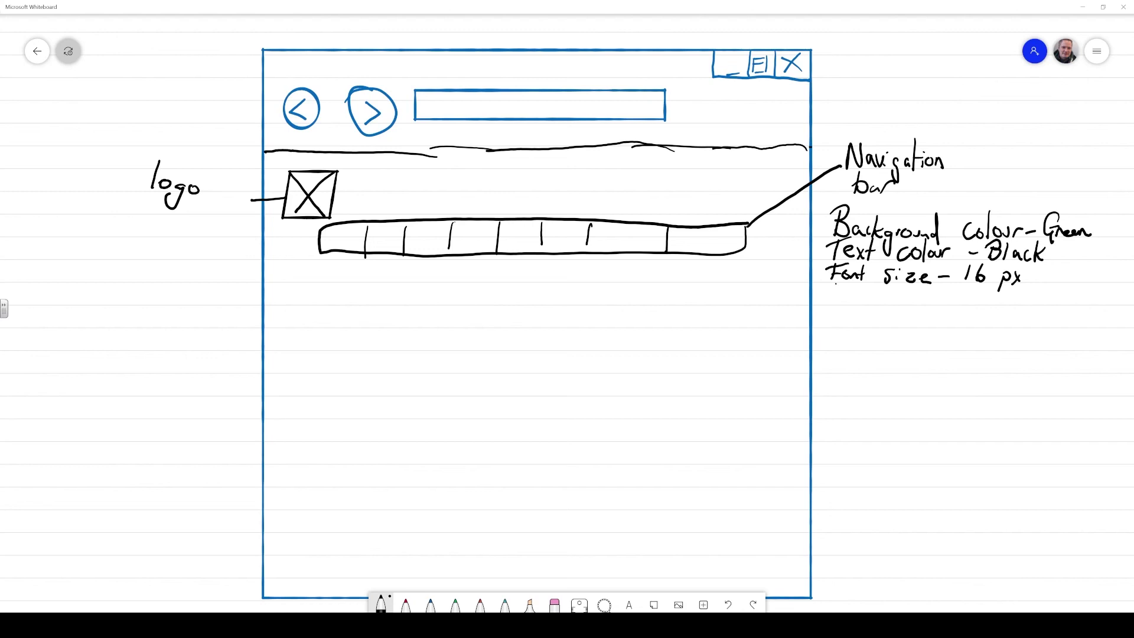
Step: Write 'Font: Arial' and begin an image placeholder box below the navigation bar
left_click_drag(834, 282, 832, 302)
left_click_drag(830, 285, 845, 289)
left_click_drag(851, 294, 865, 303)
left_click_drag(860, 290, 873, 289)
mouse_move(894, 303)
left_mouse_down()
mouse_move(923, 292)
mouse_move(939, 302)
left_mouse_up()
left_click_drag(951, 285, 944, 309)
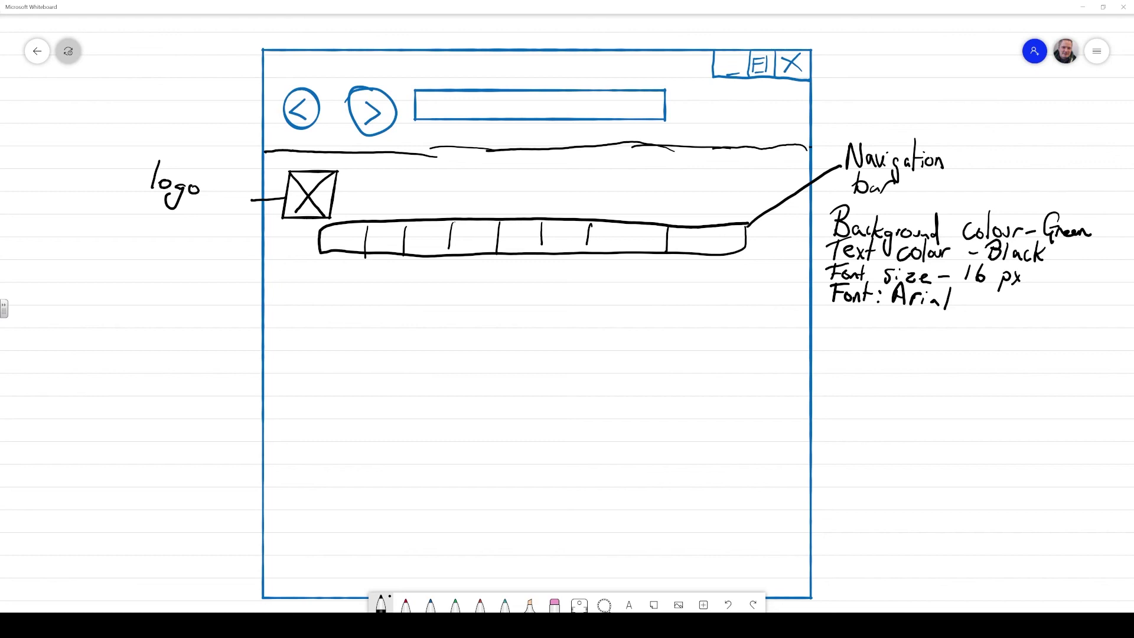
mouse_move(471, 284)
left_mouse_down()
mouse_move(462, 345)
mouse_move(497, 354)
mouse_move(443, 355)
left_mouse_up()
Step: Finish the image placeholder with an X and label it 'Image of me'
left_click_drag(484, 276, 534, 341)
mouse_move(536, 282)
left_mouse_down()
mouse_move(468, 343)
mouse_move(215, 325)
left_mouse_up()
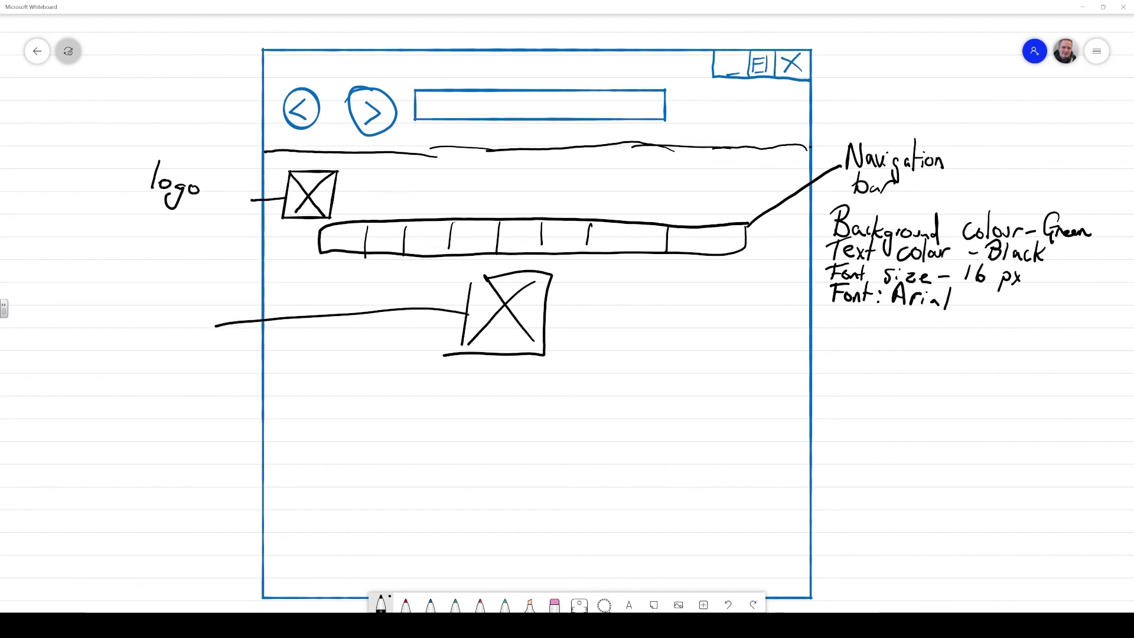
mouse_move(120, 310)
left_mouse_down()
mouse_move(121, 323)
mouse_move(139, 324)
left_mouse_up()
mouse_move(149, 317)
left_mouse_down()
mouse_move(158, 335)
mouse_move(188, 316)
left_mouse_up()
left_click_drag(200, 298, 197, 334)
left_click_drag(192, 319, 203, 316)
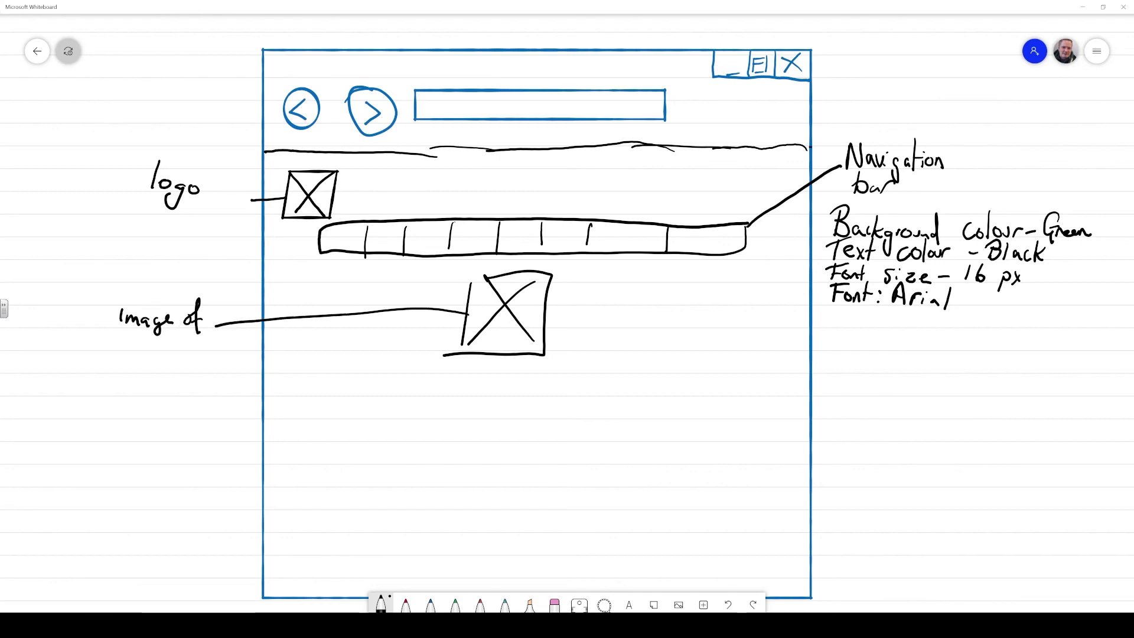
left_click_drag(114, 348, 144, 345)
Step: Draw a large text box with four scribbled lines and a pointer labelled 'Text about me'
mouse_move(746, 373)
left_mouse_down()
mouse_move(759, 486)
mouse_move(711, 539)
mouse_move(336, 553)
mouse_move(380, 376)
mouse_move(747, 373)
left_mouse_up()
left_click_drag(676, 381, 388, 402)
left_click_drag(659, 404, 371, 430)
left_click_drag(670, 448, 385, 454)
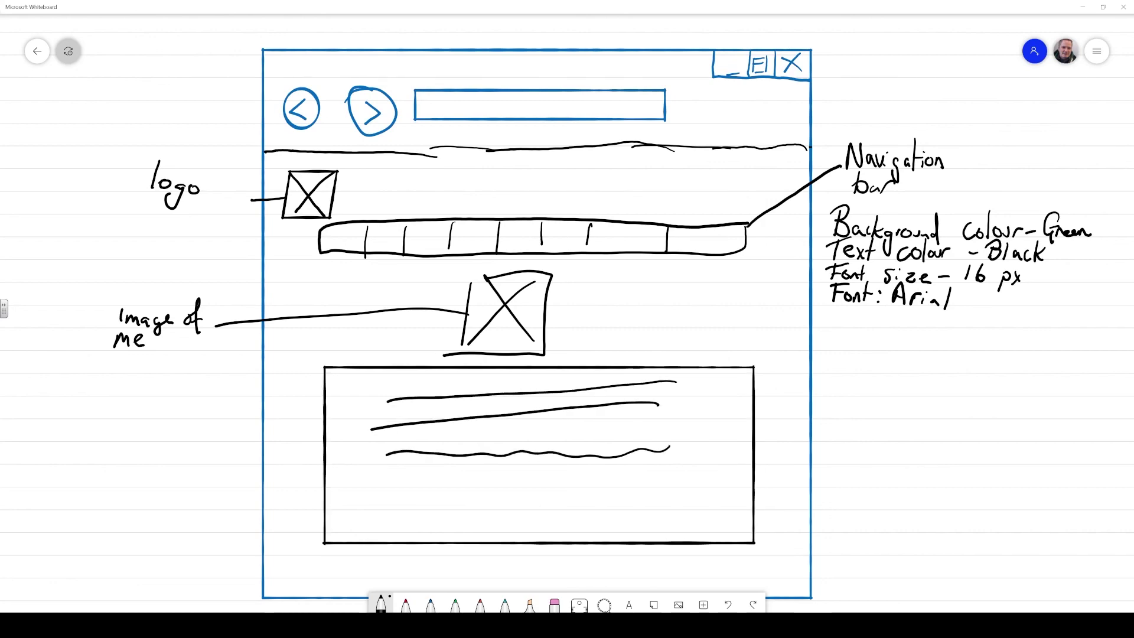
left_click_drag(668, 480, 382, 486)
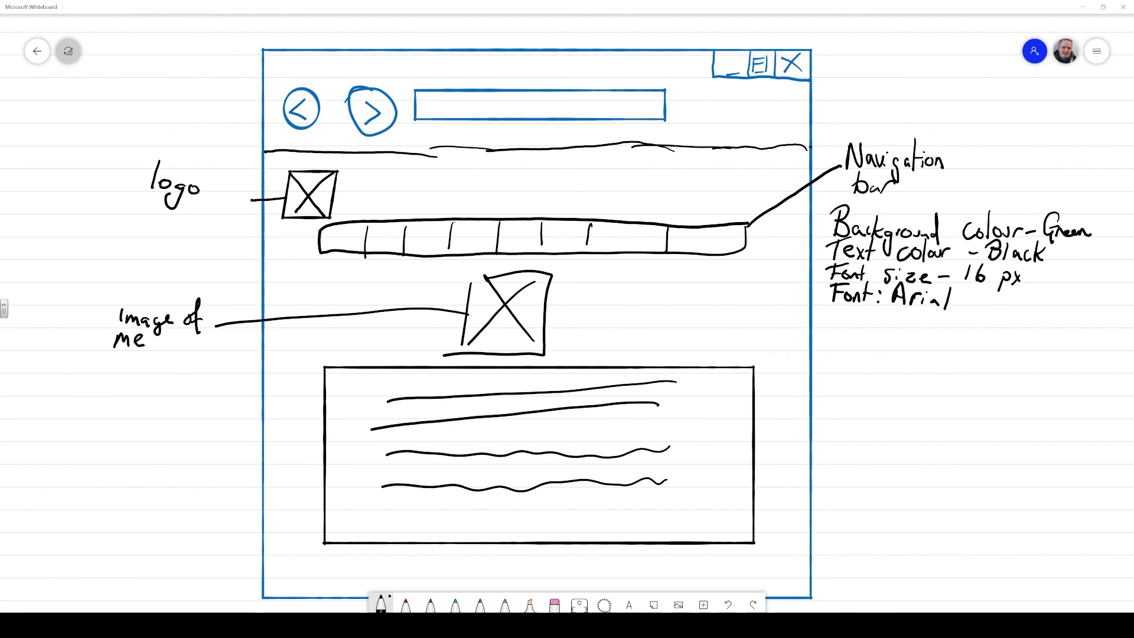
mouse_move(676, 383)
left_mouse_down()
mouse_move(854, 397)
mouse_move(866, 414)
left_mouse_up()
mouse_move(858, 396)
left_mouse_down()
mouse_move(885, 383)
mouse_move(904, 414)
mouse_move(893, 415)
mouse_move(962, 407)
mouse_move(982, 420)
left_mouse_up()
left_click_drag(978, 412, 1038, 414)
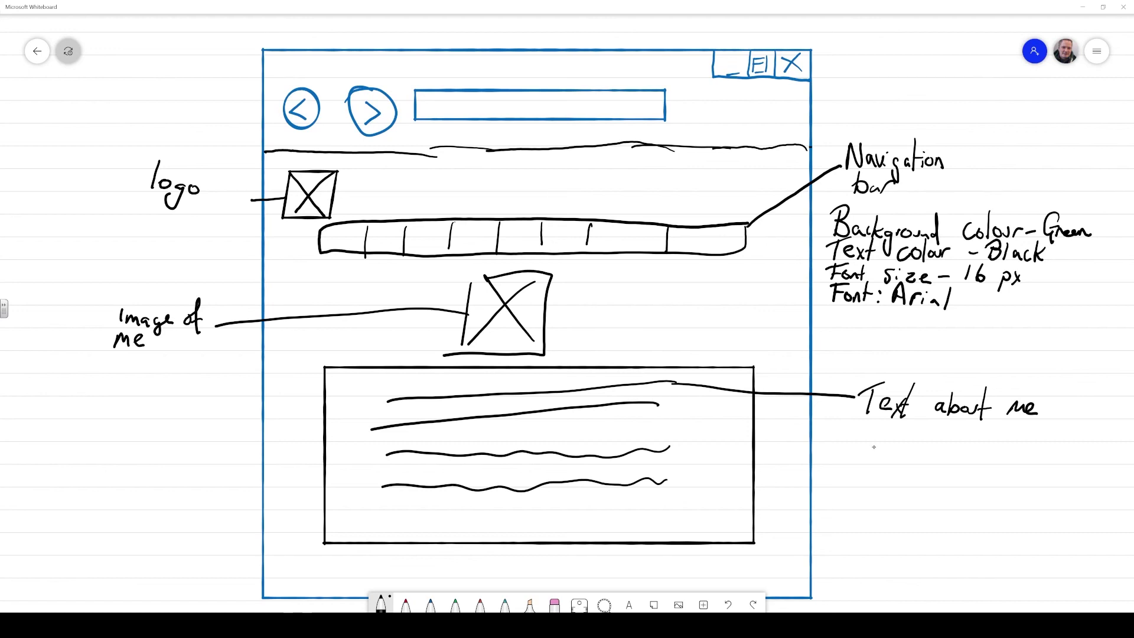
Step: Annotate the text box 'Font: Arial' and 'Colour: Black', then draw a pointer line at its left
mouse_move(876, 437)
left_mouse_down()
mouse_move(857, 468)
mouse_move(870, 452)
left_mouse_up()
left_click_drag(874, 455, 902, 466)
mouse_move(897, 453)
left_mouse_down()
mouse_move(942, 462)
mouse_move(940, 451)
mouse_move(955, 449)
mouse_move(970, 462)
left_mouse_up()
left_click_drag(983, 443, 979, 466)
mouse_move(864, 492)
left_mouse_down()
mouse_move(854, 495)
mouse_move(865, 508)
mouse_move(877, 497)
mouse_move(886, 507)
left_mouse_up()
left_click_drag(898, 498, 893, 507)
left_click_drag(902, 500, 1004, 505)
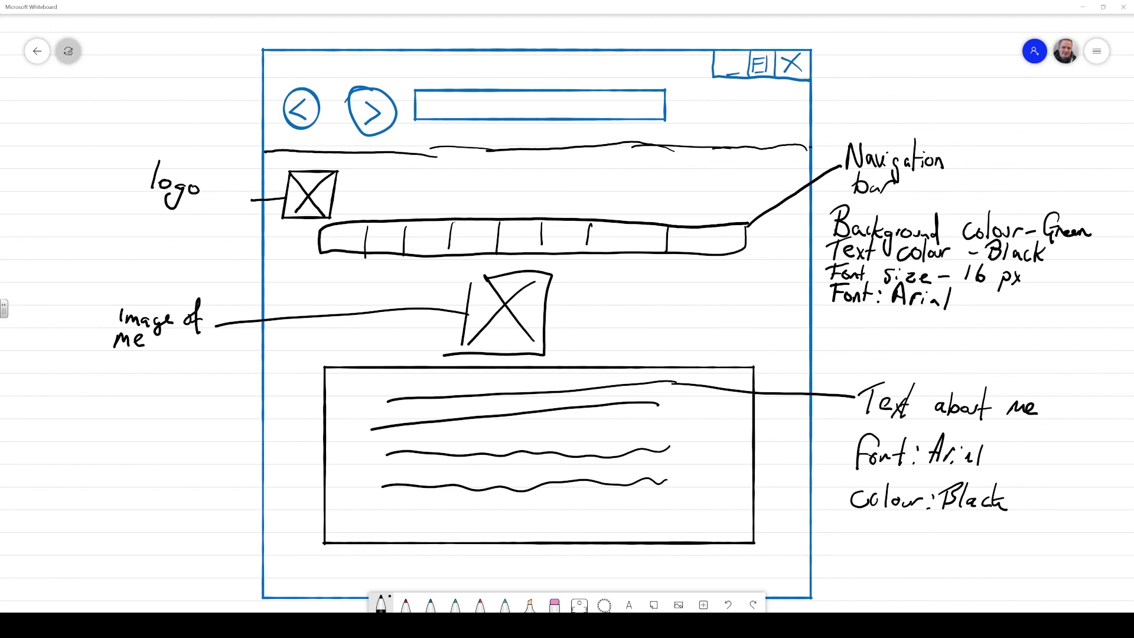
left_click_drag(280, 439, 229, 460)
Step: Handwrite 'Background colour White' beside the left pointer line
mouse_move(125, 443)
left_mouse_down()
mouse_move(117, 466)
mouse_move(150, 465)
left_mouse_up()
left_click_drag(155, 454, 156, 462)
mouse_move(165, 444)
left_mouse_down()
mouse_move(169, 478)
mouse_move(196, 459)
mouse_move(220, 464)
left_mouse_up()
left_click_drag(126, 476, 126, 482)
left_click_drag(134, 476, 173, 474)
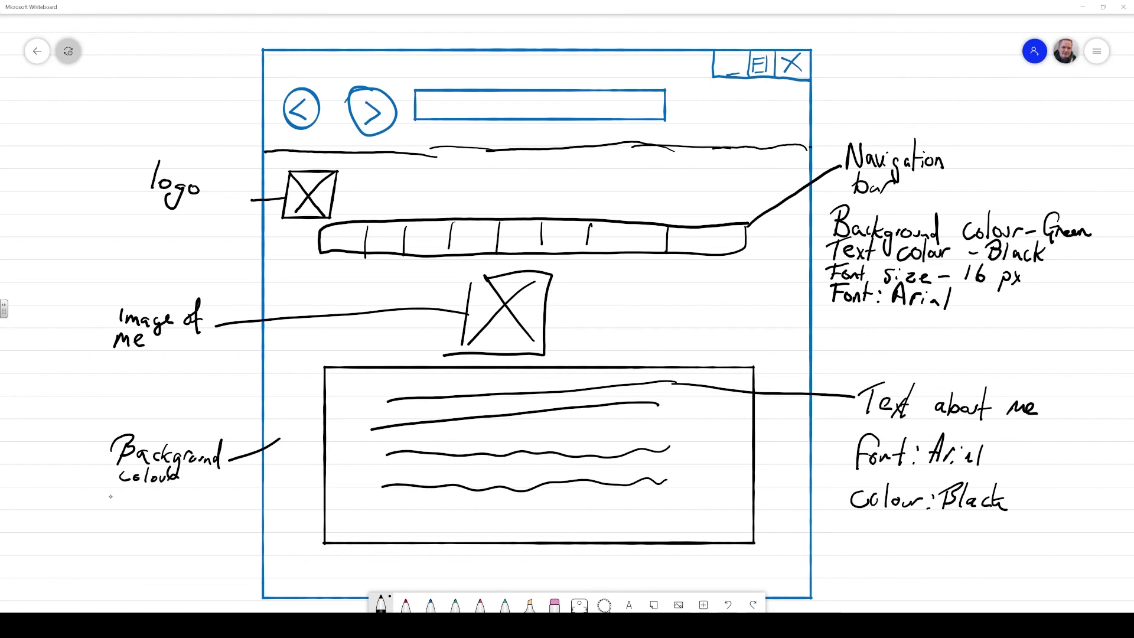
left_click_drag(103, 488, 122, 506)
mouse_move(124, 484)
left_mouse_down()
mouse_move(121, 507)
mouse_move(162, 507)
left_mouse_up()
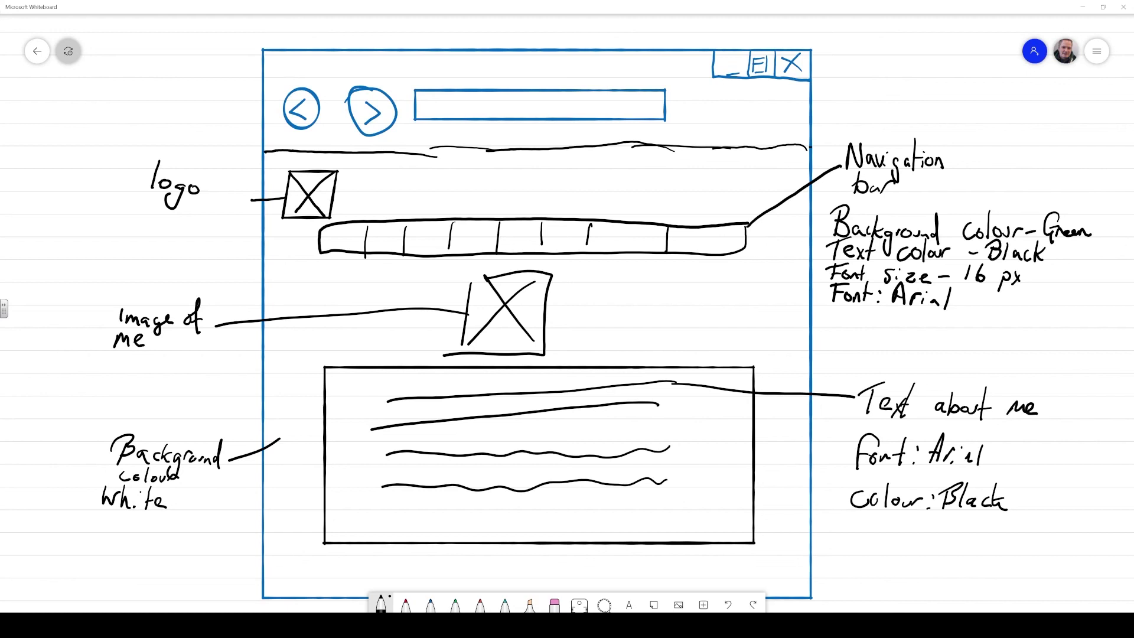